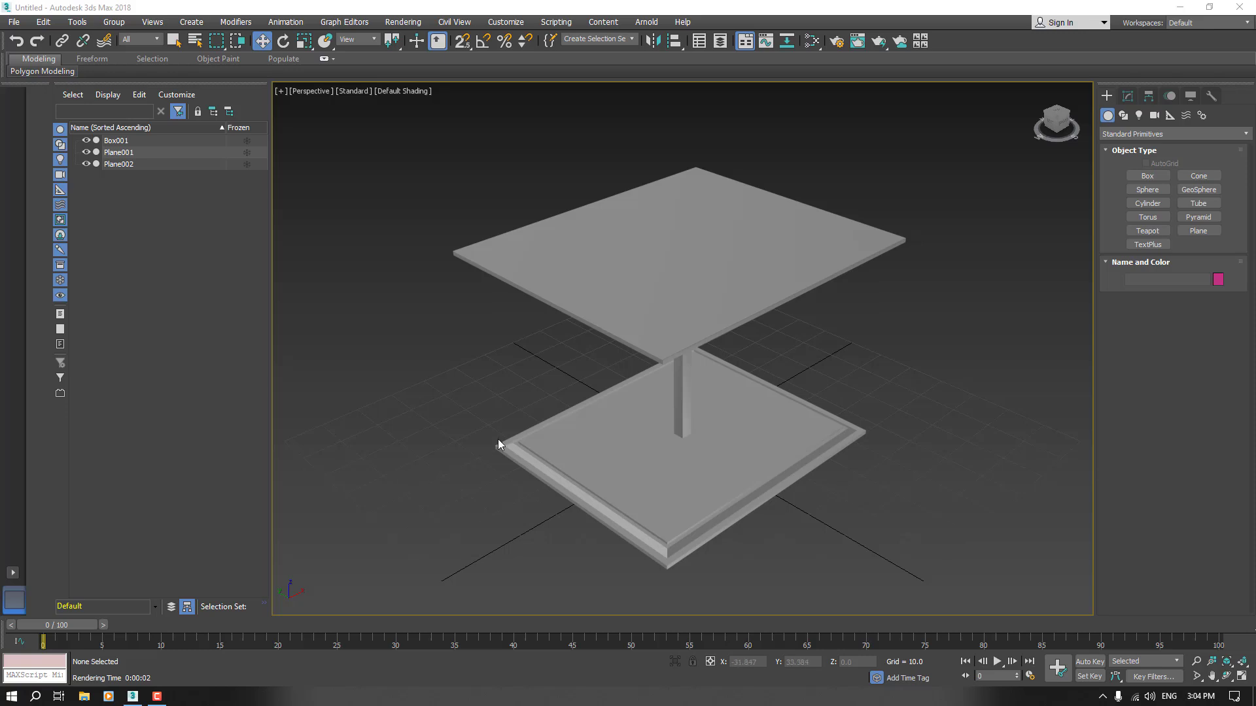
# - Show the perspective view in Clay shading with edged faces
pyautogui.keyDown('alt'); pyautogui.moveTo(623, 423); pyautogui.dragTo(622, 395, button='middle'); pyautogui.keyUp('alt')
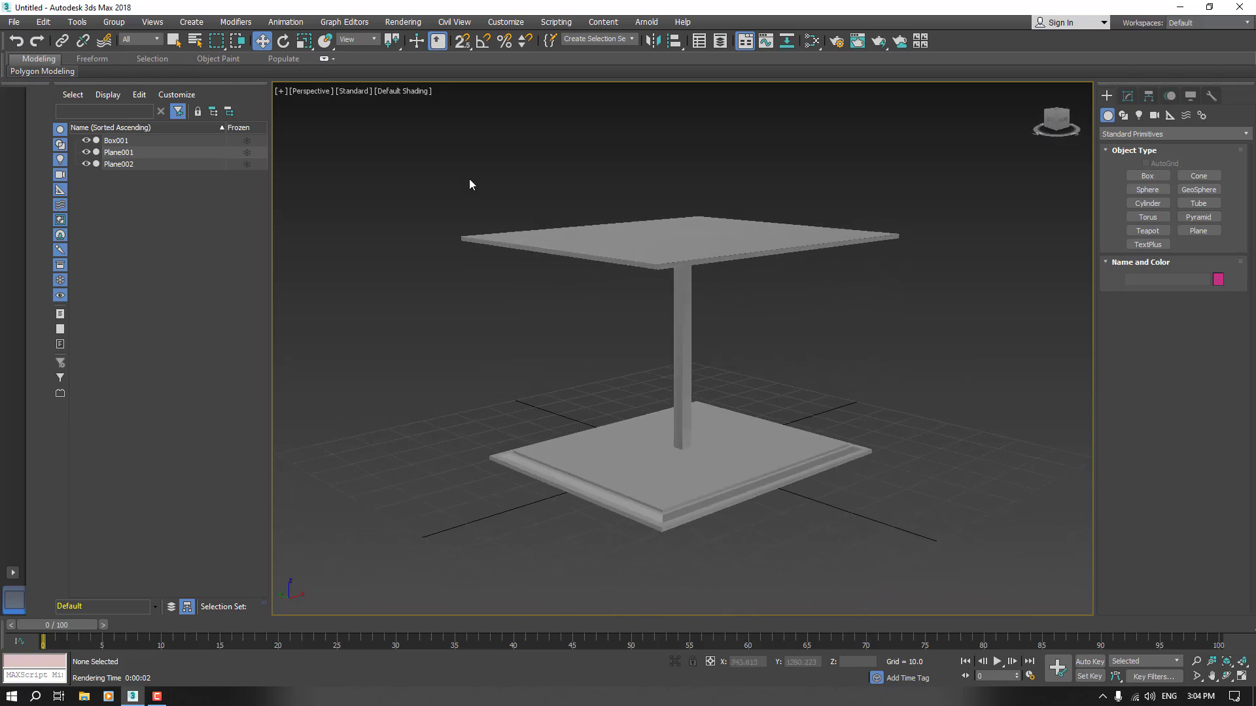
pyautogui.press('F4')
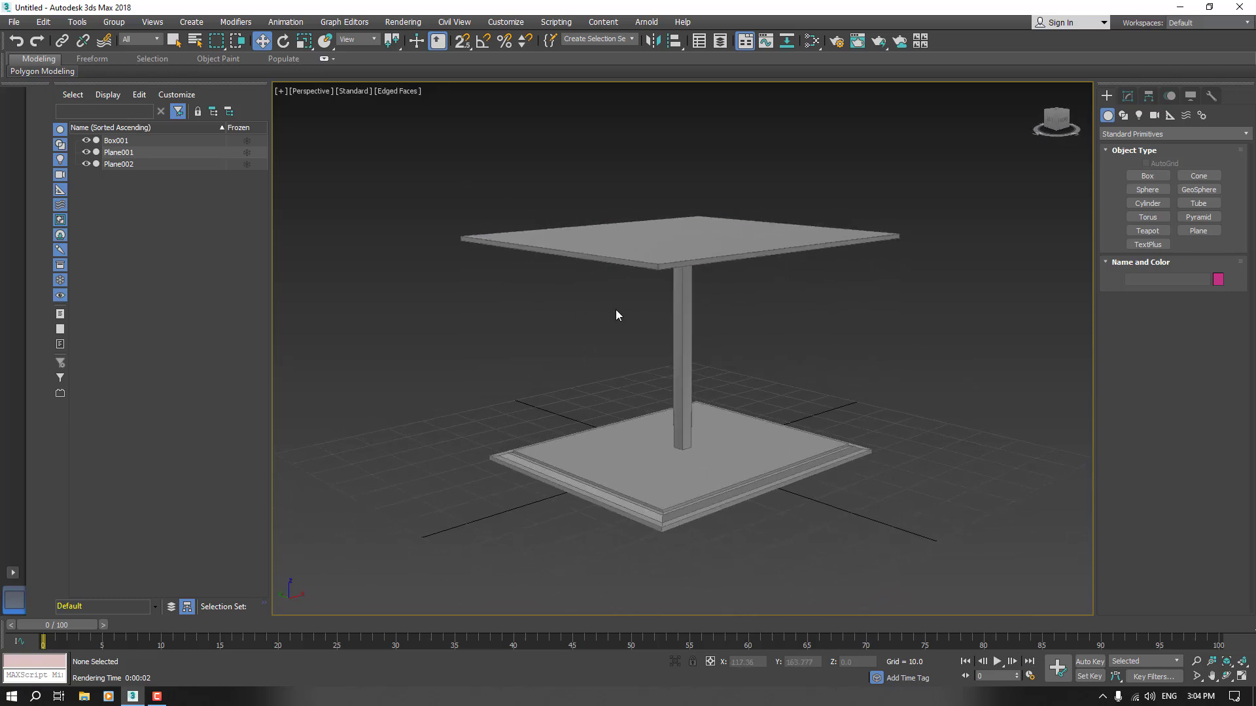
pyautogui.click(389, 91)
pyautogui.click(433, 176)
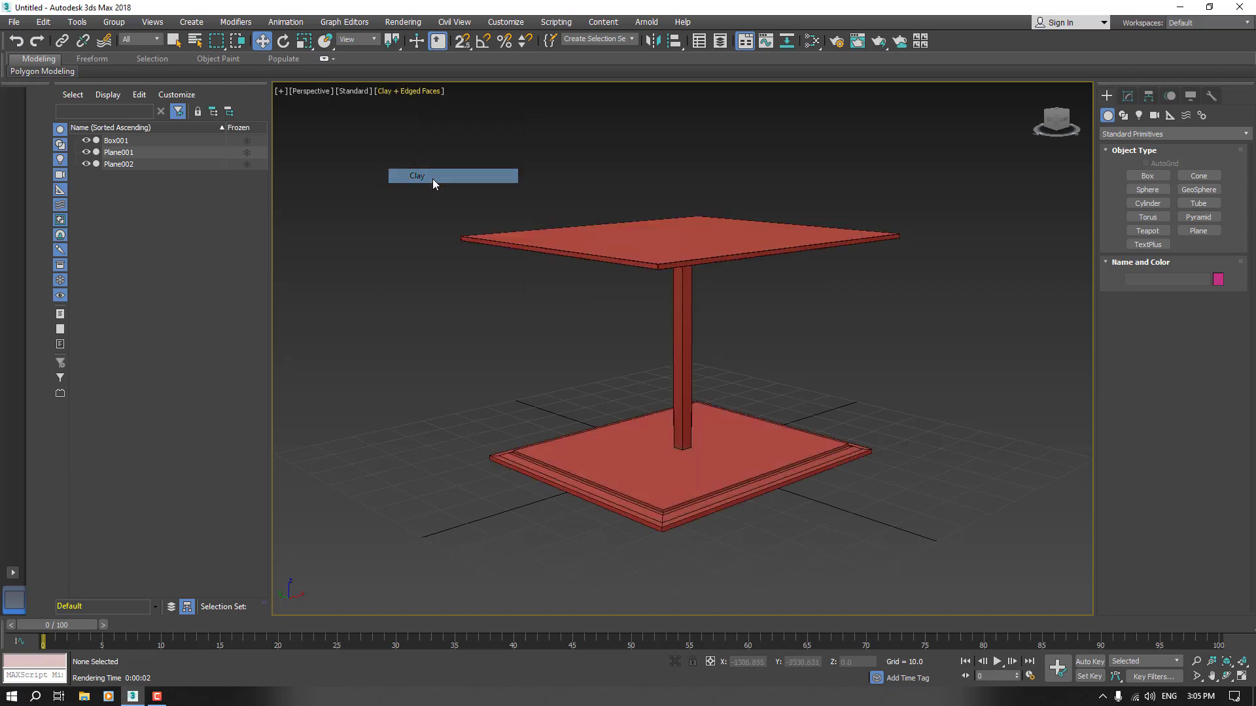
# - Examine the stepped edges and corner of the table's base up close and from above
pyautogui.scroll(5, 656, 524)
pyautogui.scroll(3, 656, 523)
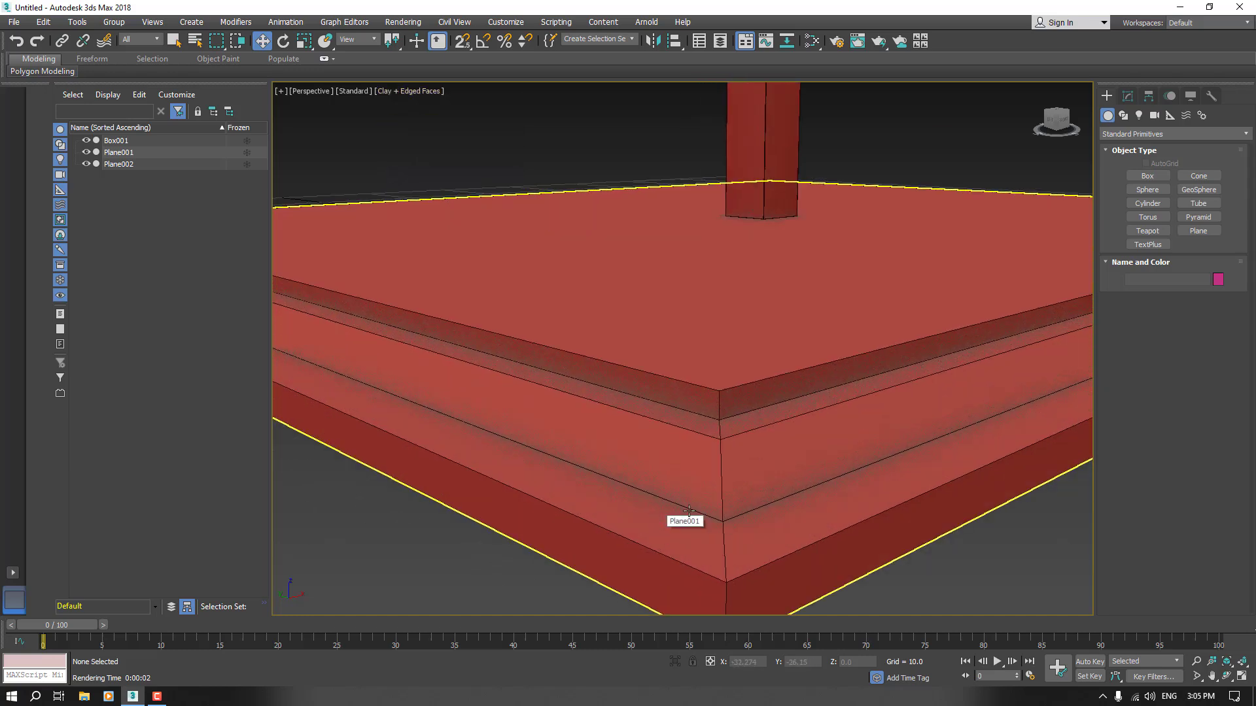
pyautogui.scroll(-2, 584, 450)
pyautogui.moveTo(584, 449)
pyautogui.keyDown('alt'); pyautogui.mouseDown(button='middle')
pyautogui.moveTo(628, 458)
pyautogui.moveTo(599, 454)
pyautogui.mouseUp(button='middle'); pyautogui.keyUp('alt')
pyautogui.scroll(-5, 599, 454)
pyautogui.keyDown('alt'); pyautogui.moveTo(822, 389); pyautogui.dragTo(746, 433, button='middle'); pyautogui.keyUp('alt')
pyautogui.click(400, 91)
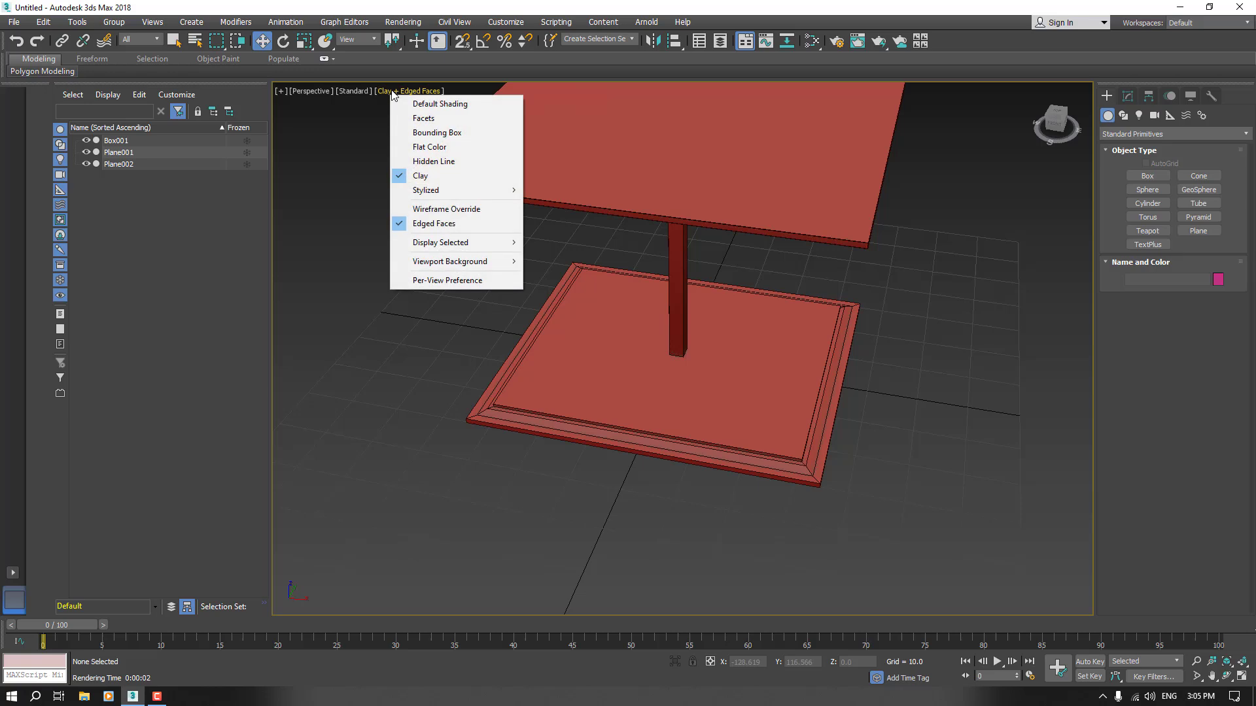
pyautogui.click(419, 393)
pyautogui.moveTo(703, 420); pyautogui.dragTo(654, 419, button='middle')
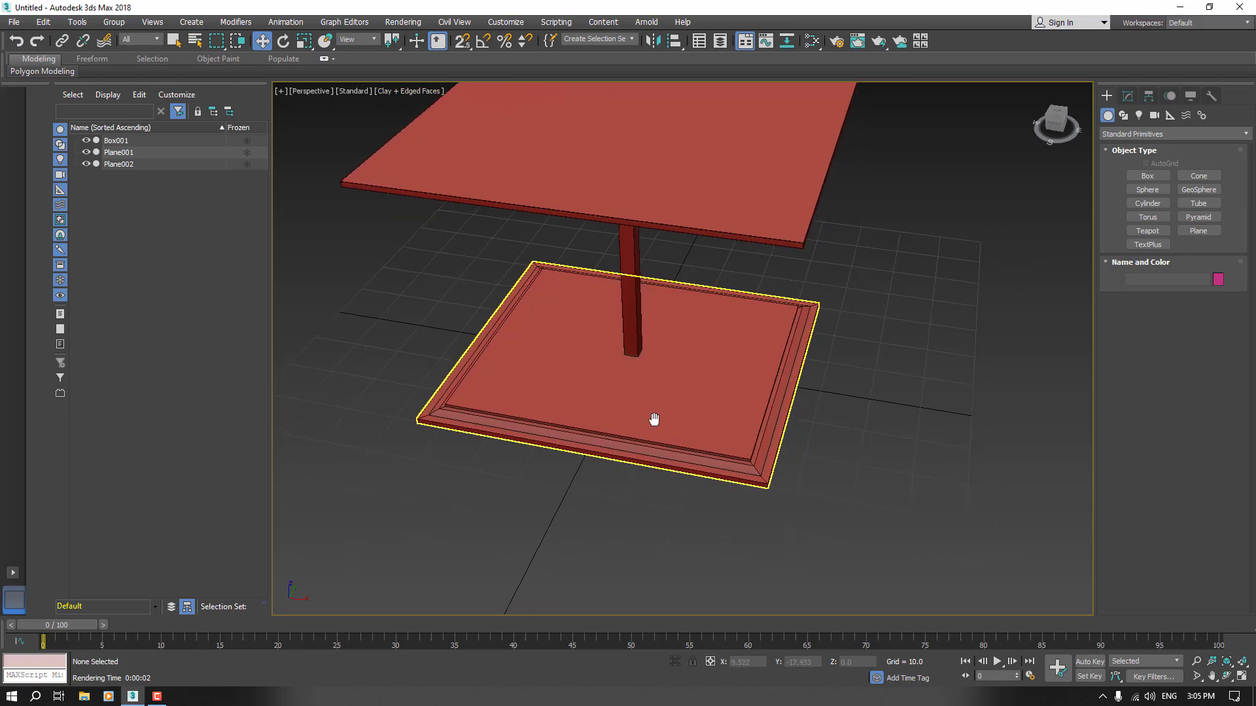
# - Inspect the table with and without edged faces, including the chamfered corner of the tabletop
pyautogui.press('F4')
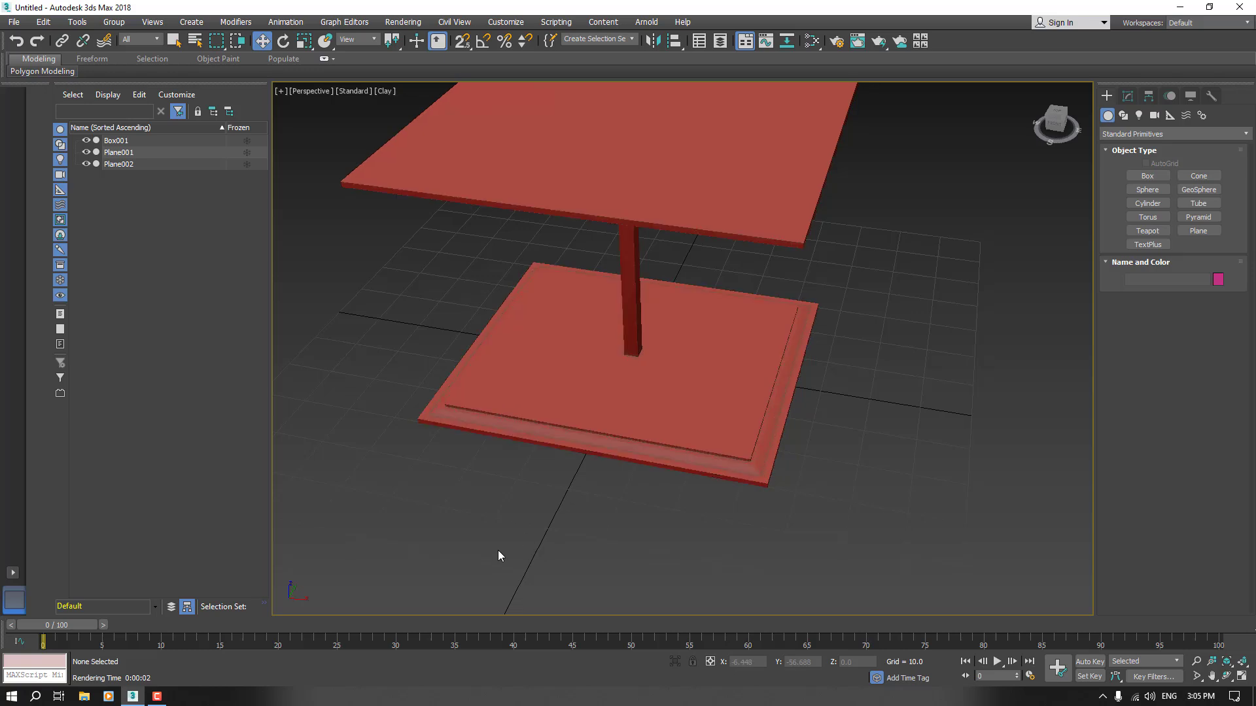
pyautogui.keyDown('alt'); pyautogui.moveTo(652, 511); pyautogui.dragTo(605, 501, button='middle'); pyautogui.keyUp('alt')
pyautogui.scroll(-3, 604, 500)
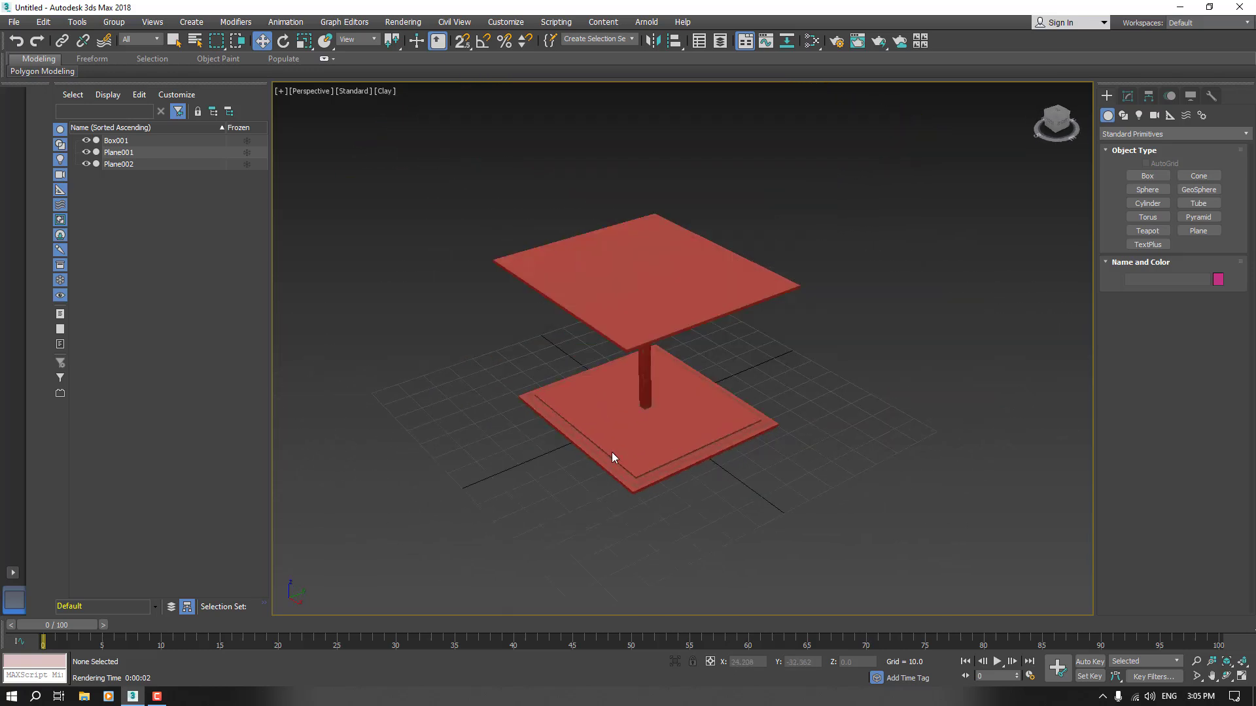
pyautogui.scroll(5, 620, 332)
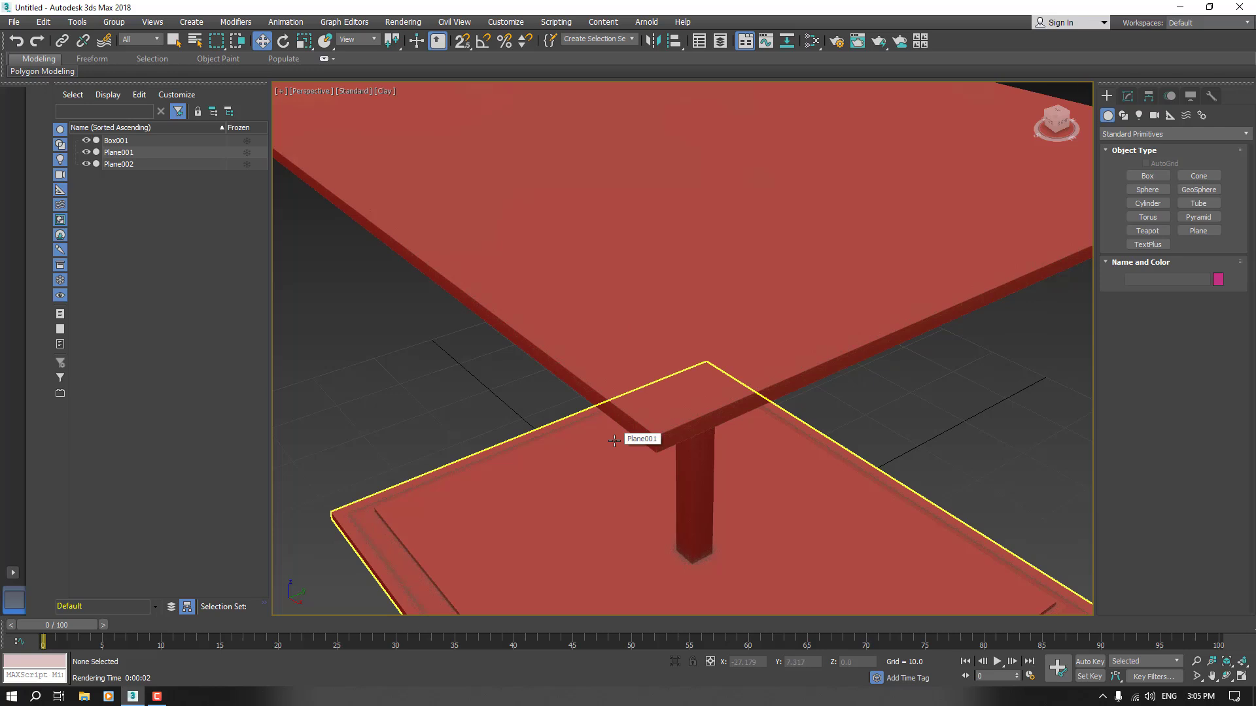
pyautogui.press('F4')
pyautogui.scroll(6, 647, 437)
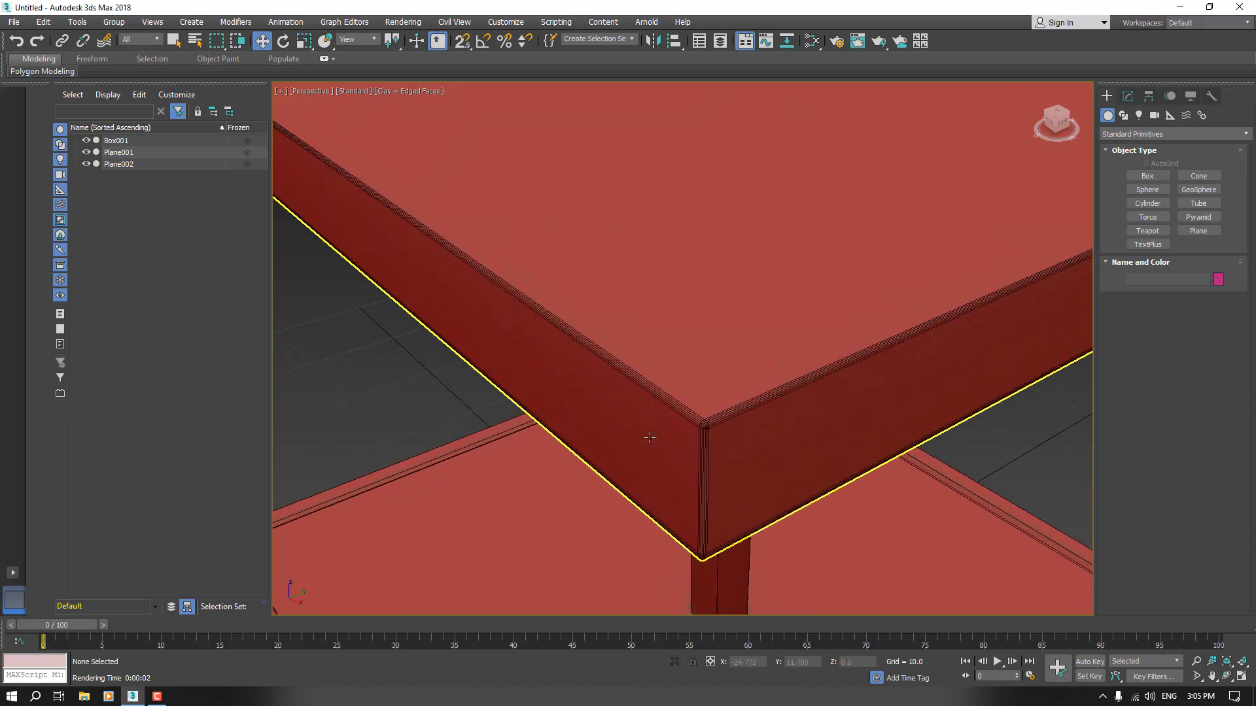
pyautogui.scroll(-6, 649, 437)
pyautogui.press('F4')
pyautogui.scroll(-3, 618, 434)
pyautogui.keyDown('alt'); pyautogui.moveTo(609, 491); pyautogui.dragTo(705, 491, button='middle'); pyautogui.keyUp('alt')
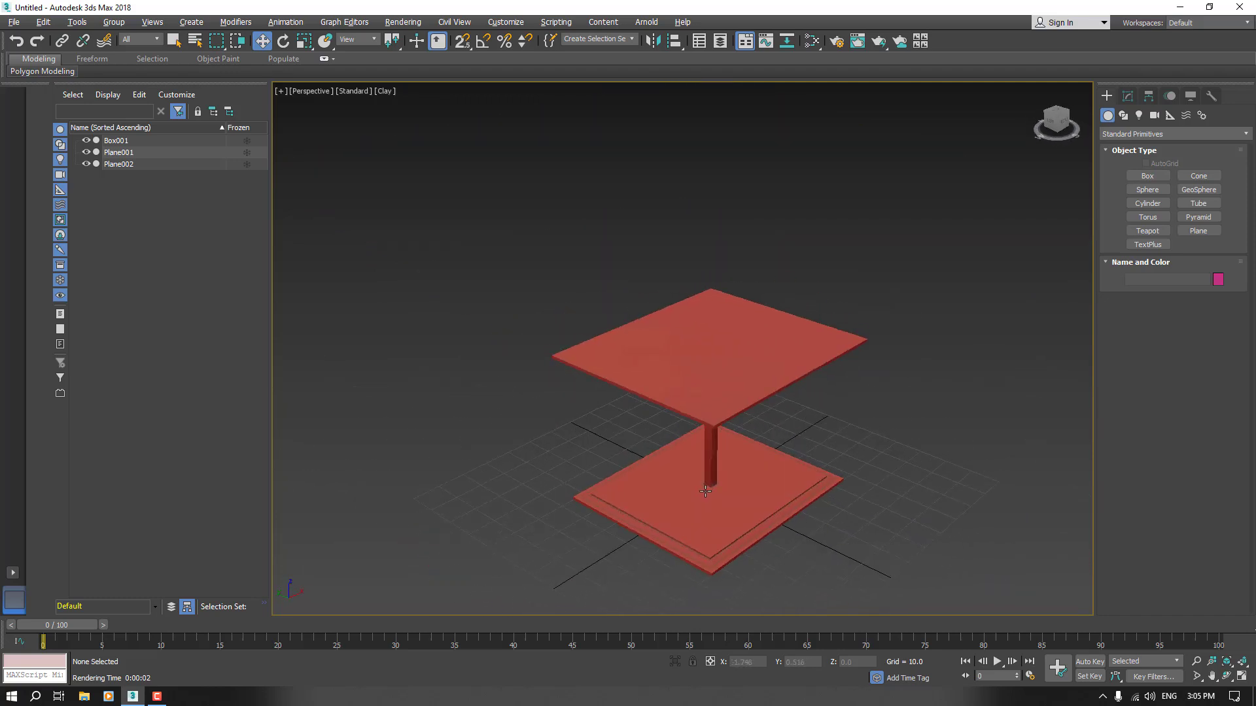
pyautogui.scroll(-5, 660, 377)
pyautogui.moveTo(870, 273); pyautogui.dragTo(688, 428)
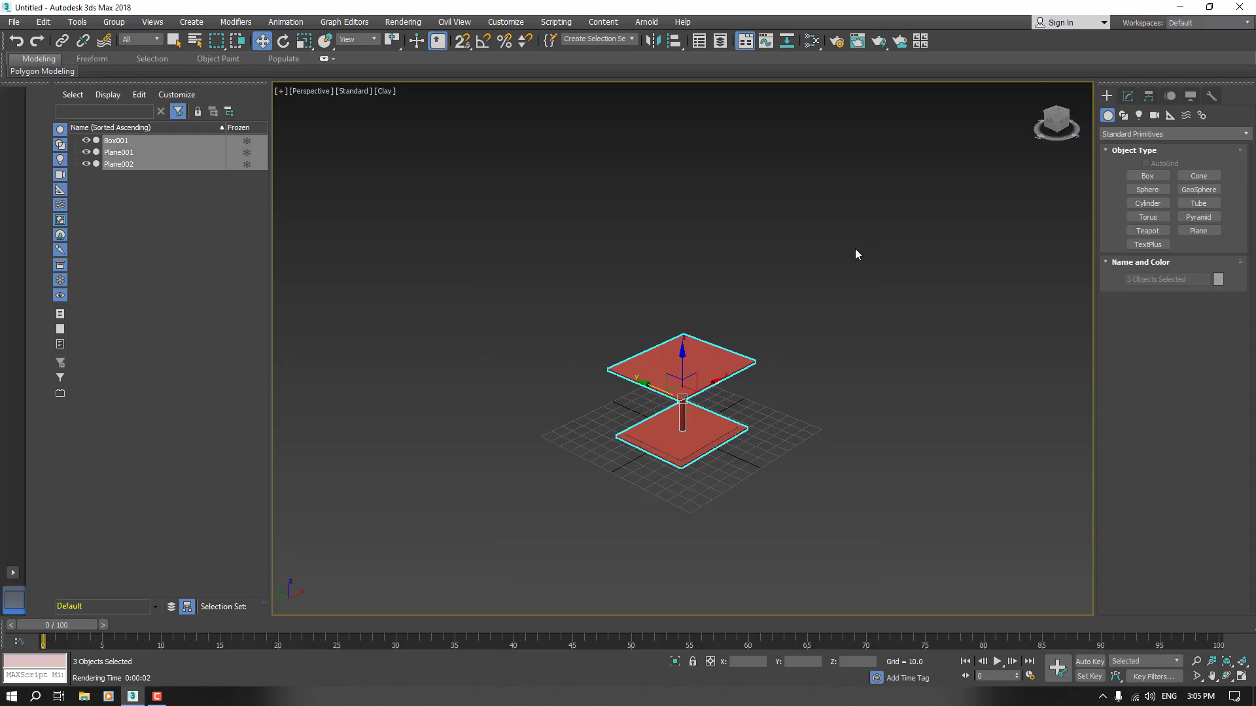
pyautogui.scroll(4, 812, 340)
pyautogui.click(815, 370)
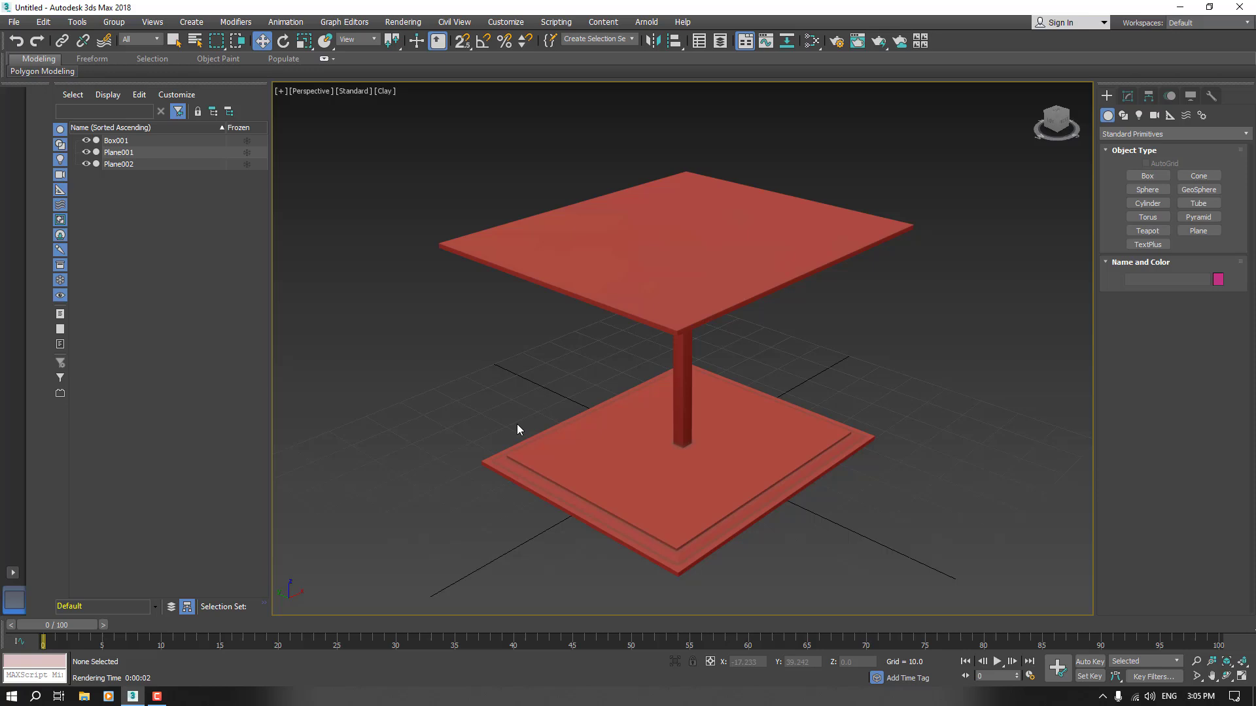
# - Draw a plane about 100 by 113 around the table's base and set the viewport to Default Shading
pyautogui.scroll(-3, 551, 375)
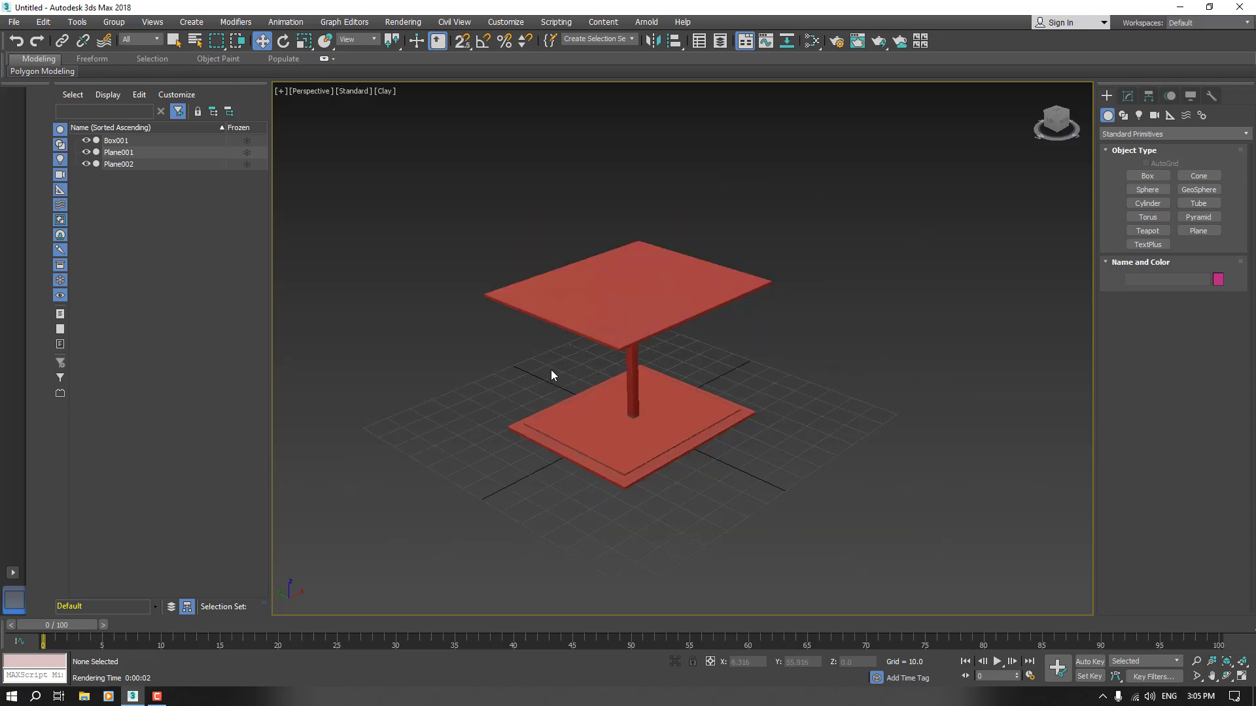
pyautogui.click(1194, 232)
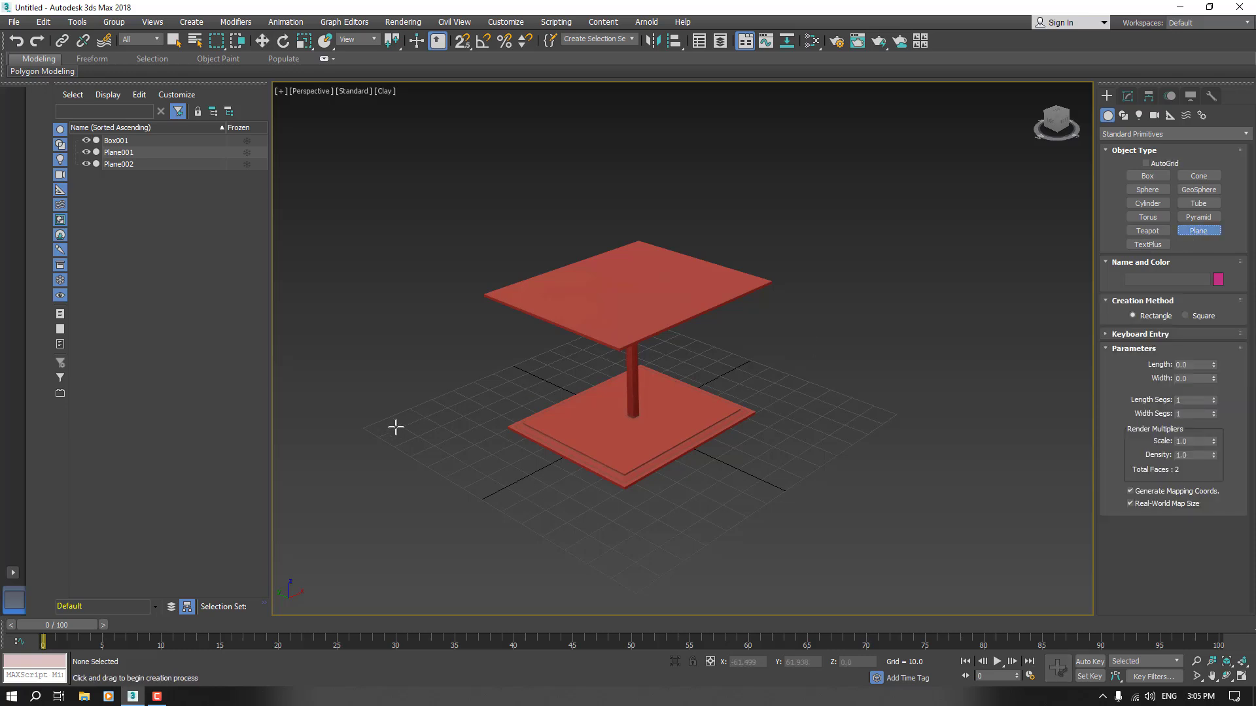
pyautogui.moveTo(445, 423); pyautogui.dragTo(846, 403)
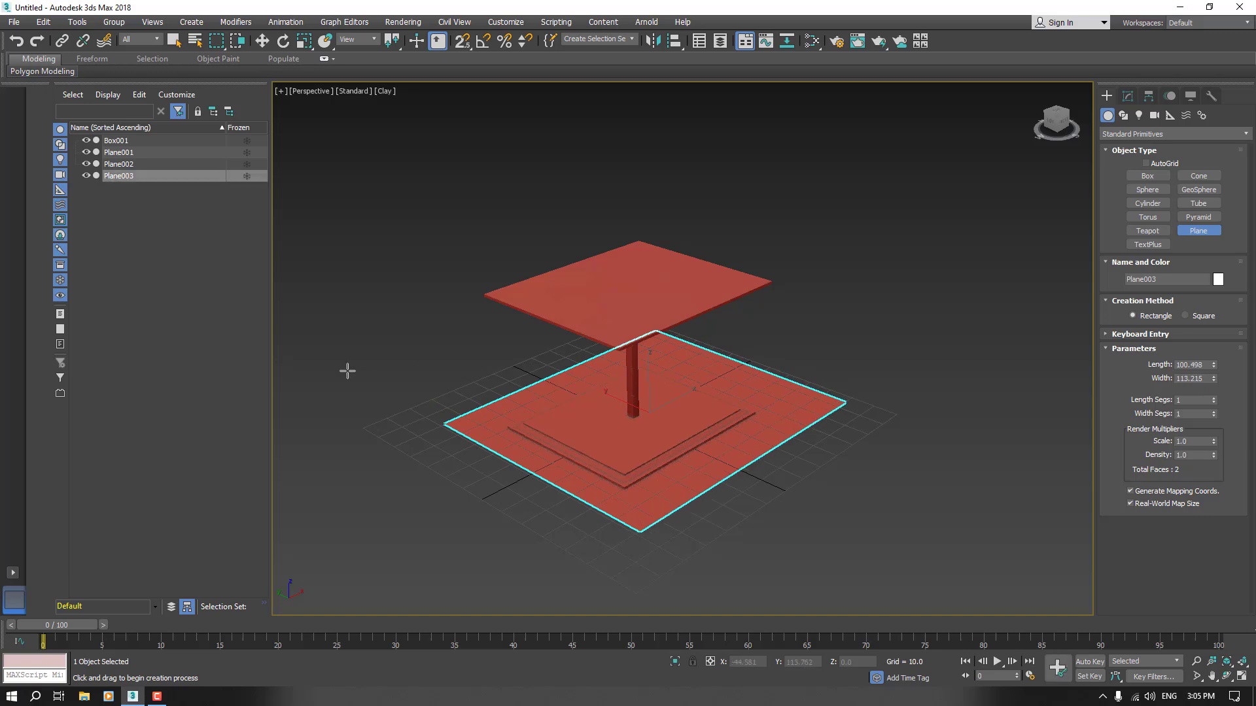
pyautogui.click(384, 91)
pyautogui.click(422, 103)
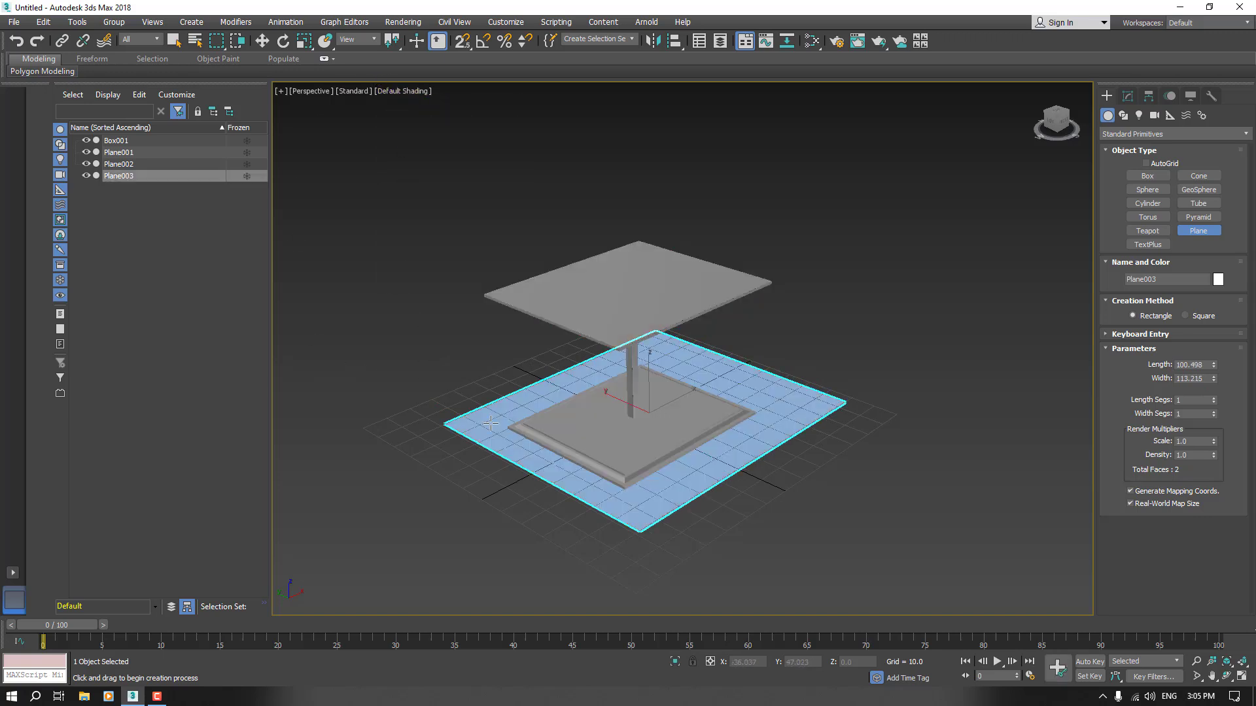
# - Move the plane up above the tabletop to a height of about 70 and turn on edged faces
pyautogui.scroll(4, 583, 509)
pyautogui.scroll(-2, 585, 464)
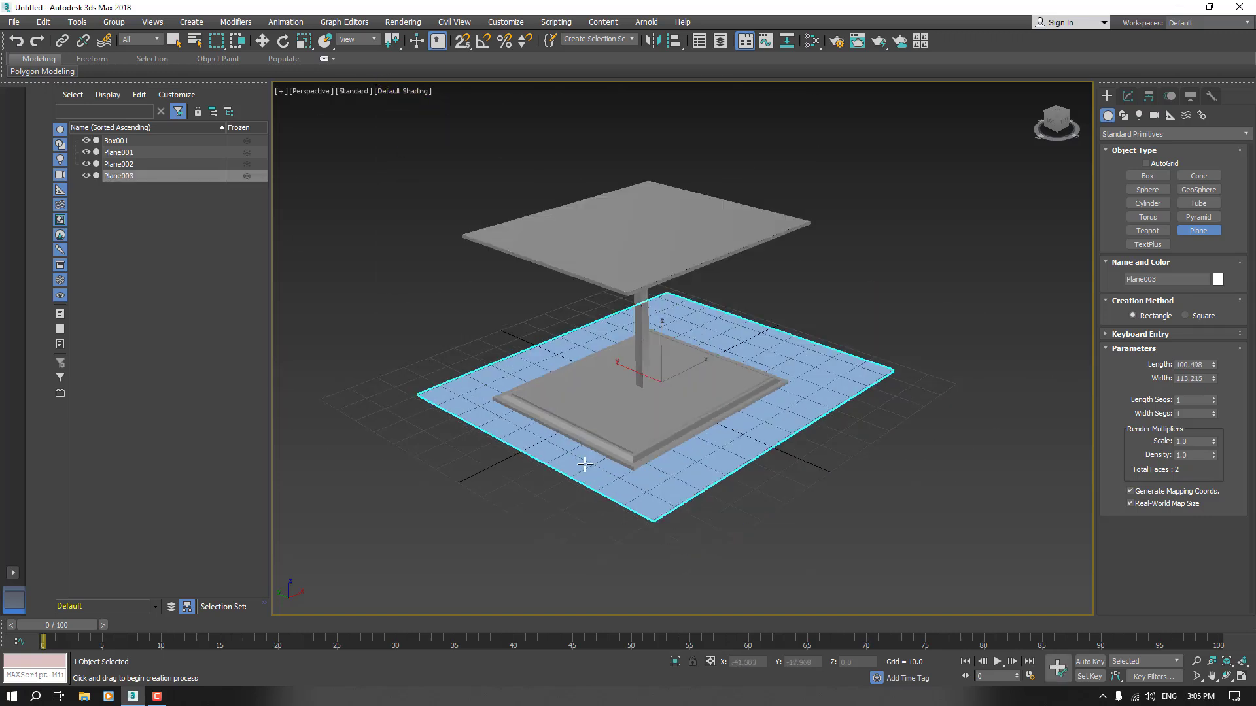
pyautogui.keyDown('alt'); pyautogui.moveTo(676, 521); pyautogui.dragTo(656, 521, button='middle'); pyautogui.keyUp('alt')
pyautogui.press('w')
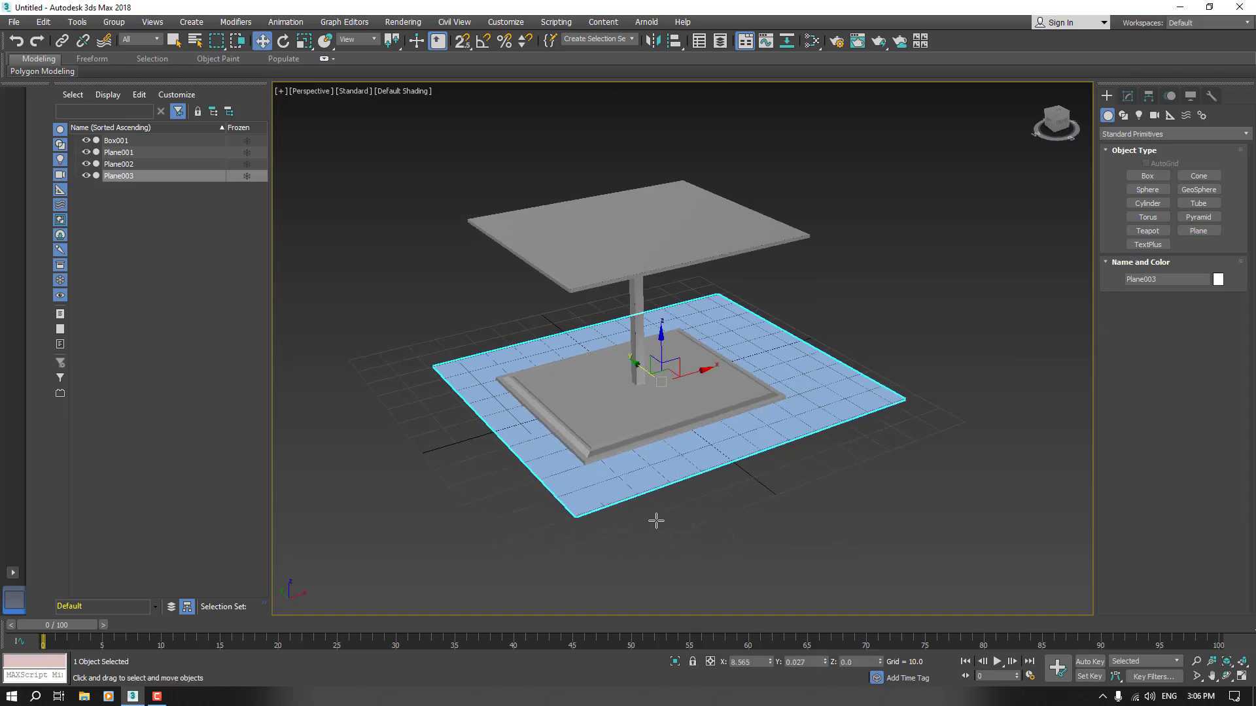
pyautogui.moveTo(686, 370); pyautogui.dragTo(636, 152)
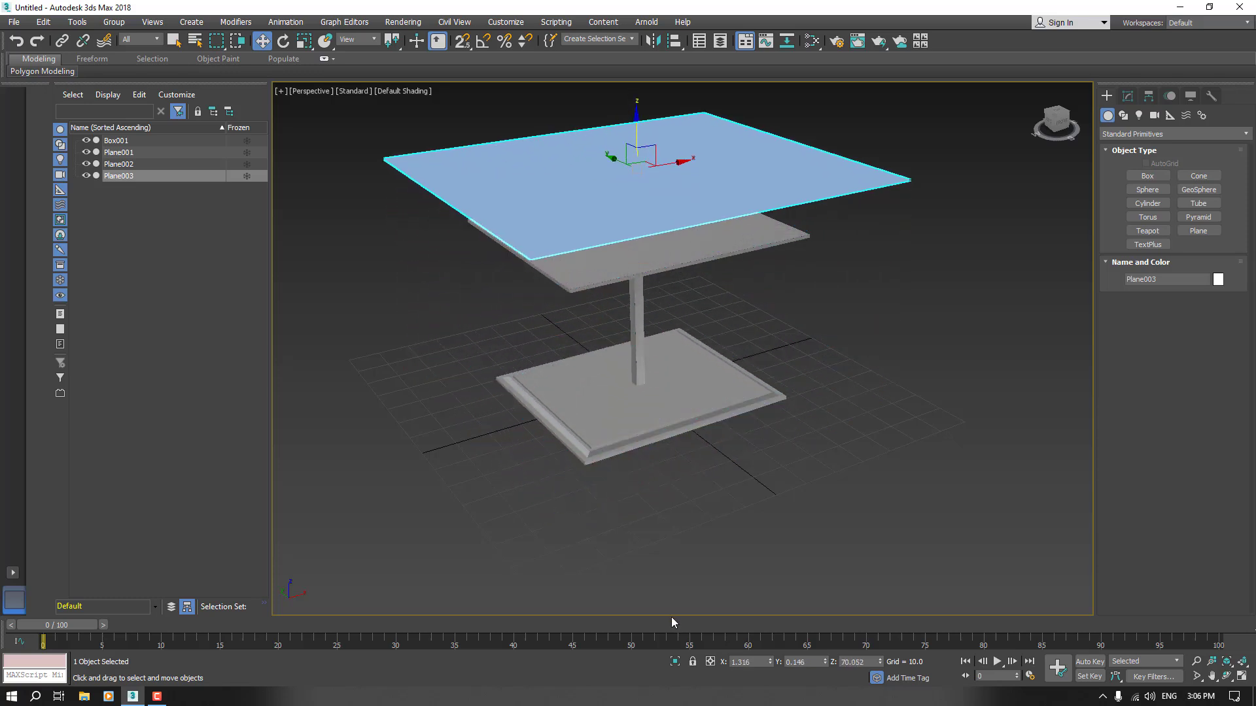
pyautogui.press('F4')
pyautogui.scroll(-3, 583, 516)
pyautogui.keyDown('alt'); pyautogui.moveTo(582, 516); pyautogui.dragTo(607, 528, button='middle'); pyautogui.keyUp('alt')
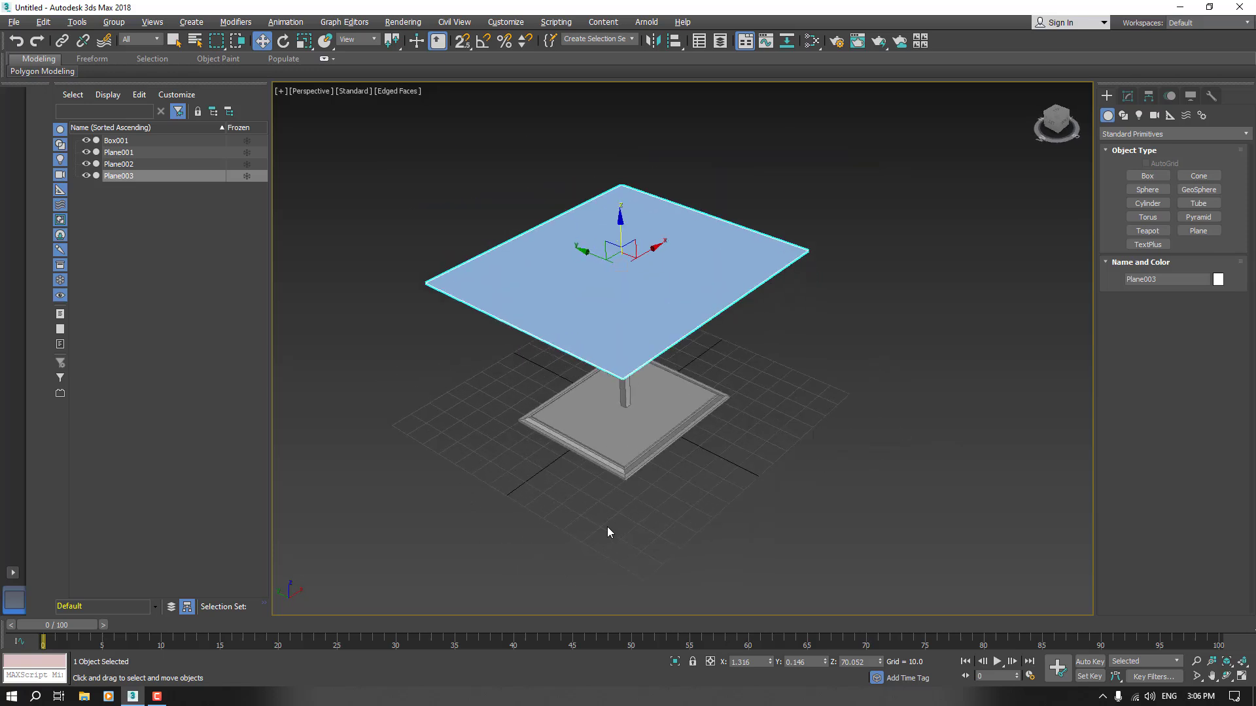
pyautogui.scroll(4, 628, 331)
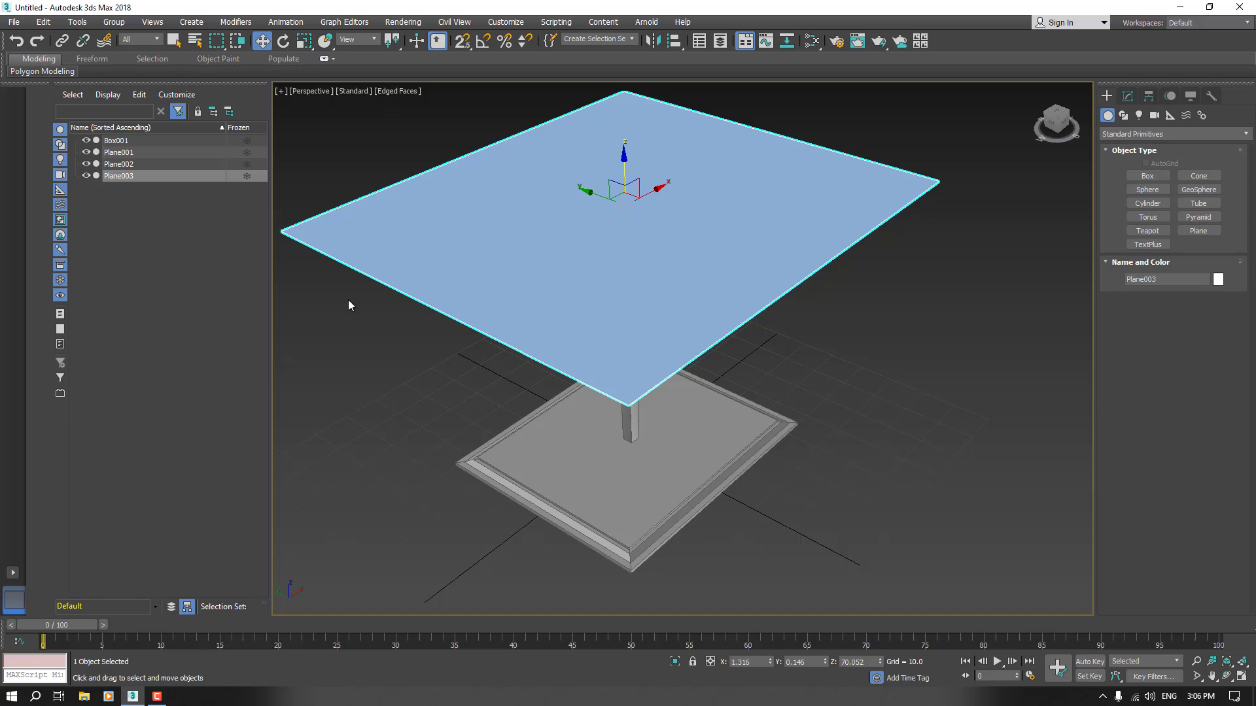
# - Set the new plane's length and width to 120
pyautogui.click(1127, 96)
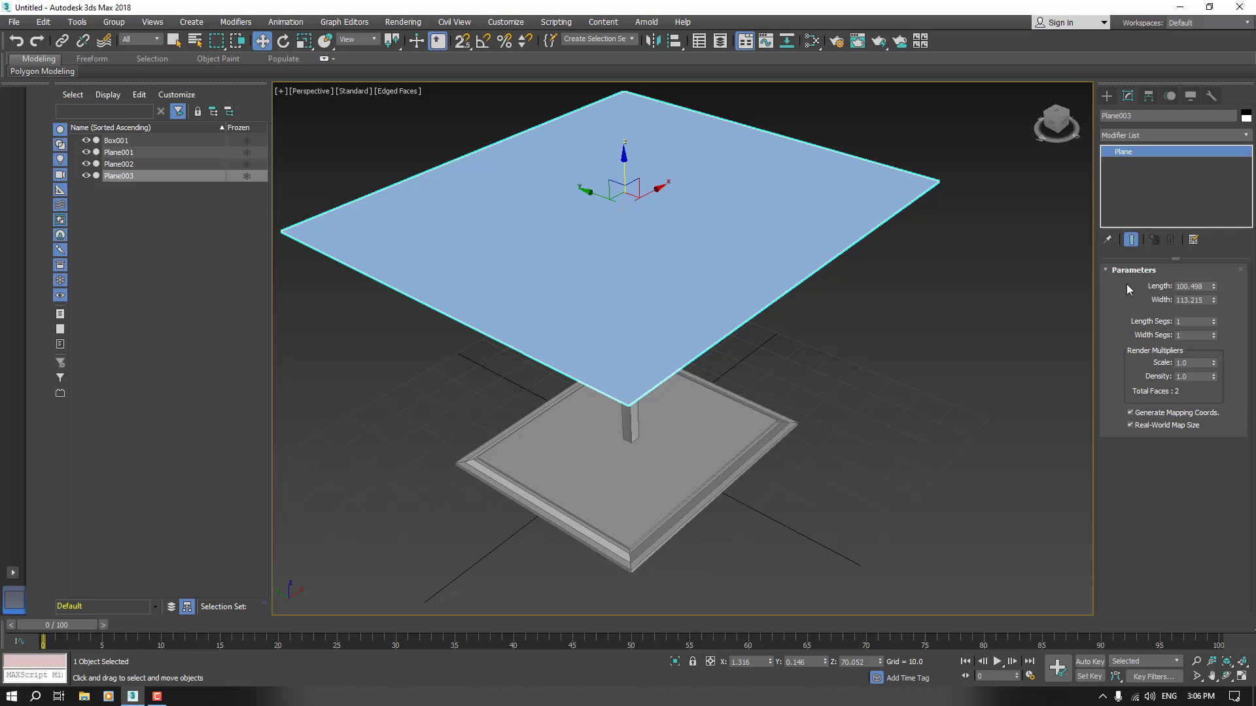
pyautogui.moveTo(1205, 286); pyautogui.dragTo(1106, 286)
pyautogui.write('1000')
pyautogui.press('Tab')
pyautogui.write('12')
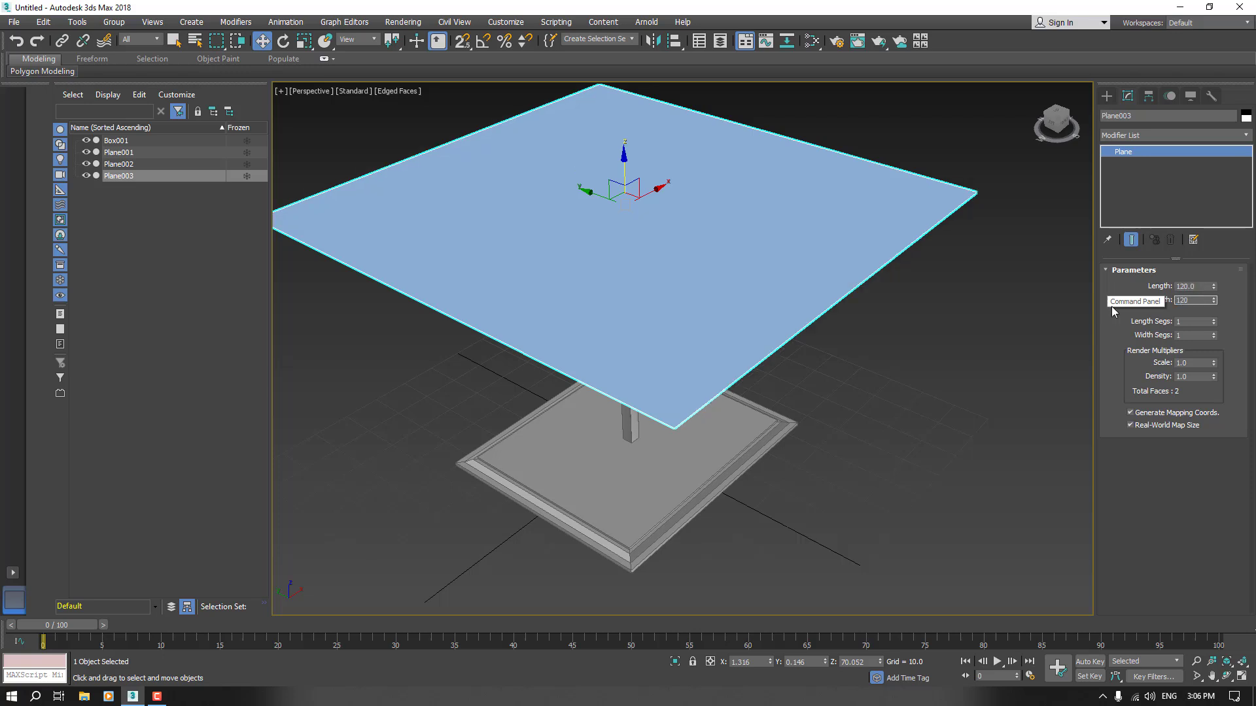
# - Centre the plane over the table by resetting its X and Y positions to 0
pyautogui.rightClick(770, 662)
pyautogui.rightClick(825, 662)
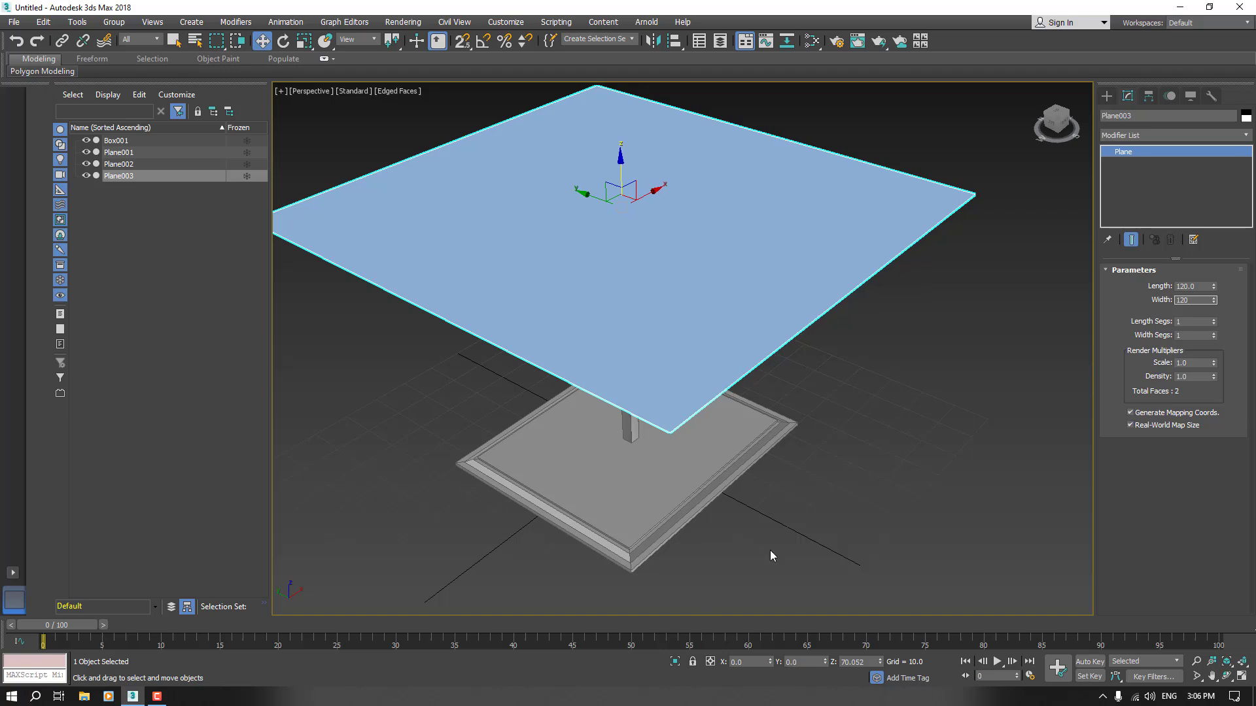
pyautogui.keyDown('alt'); pyautogui.moveTo(771, 550); pyautogui.dragTo(774, 592, button='middle'); pyautogui.keyUp('alt')
pyautogui.keyDown('alt'); pyautogui.moveTo(787, 463); pyautogui.dragTo(798, 473, button='middle'); pyautogui.keyUp('alt')
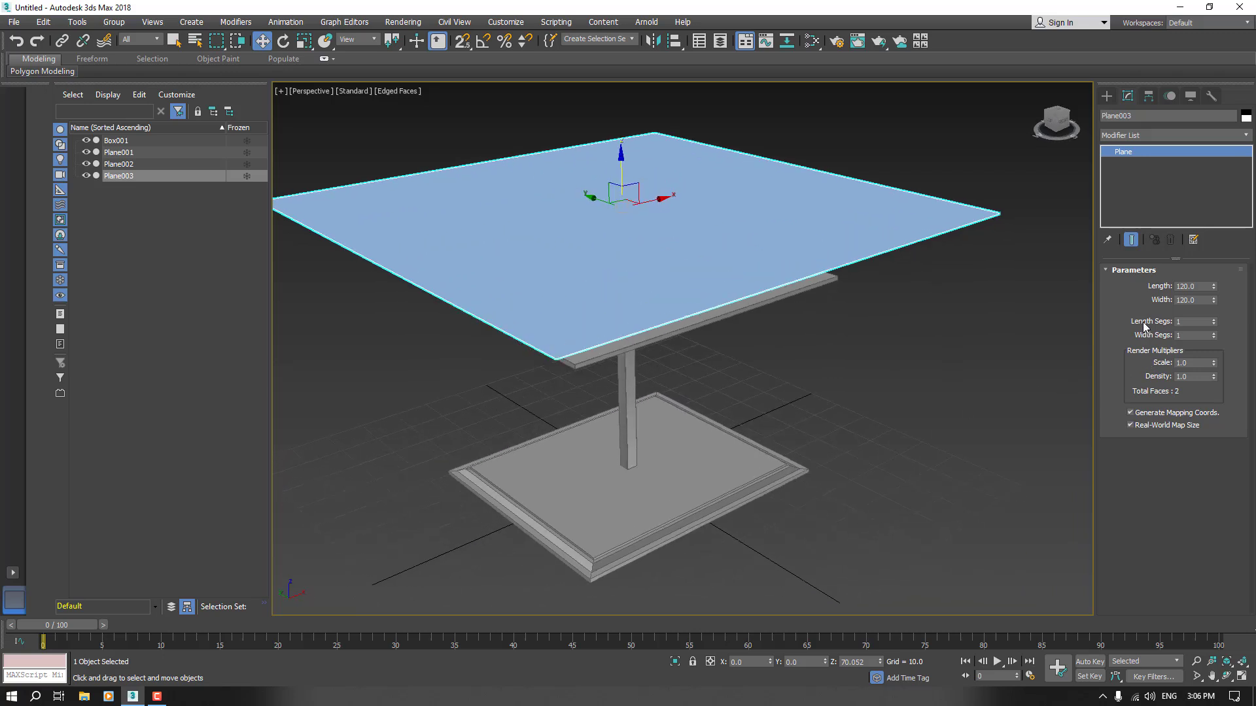
# - Set the plane's length and width segments to 120 each
pyautogui.scroll(-3, 800, 410)
pyautogui.scroll(-1, 799, 410)
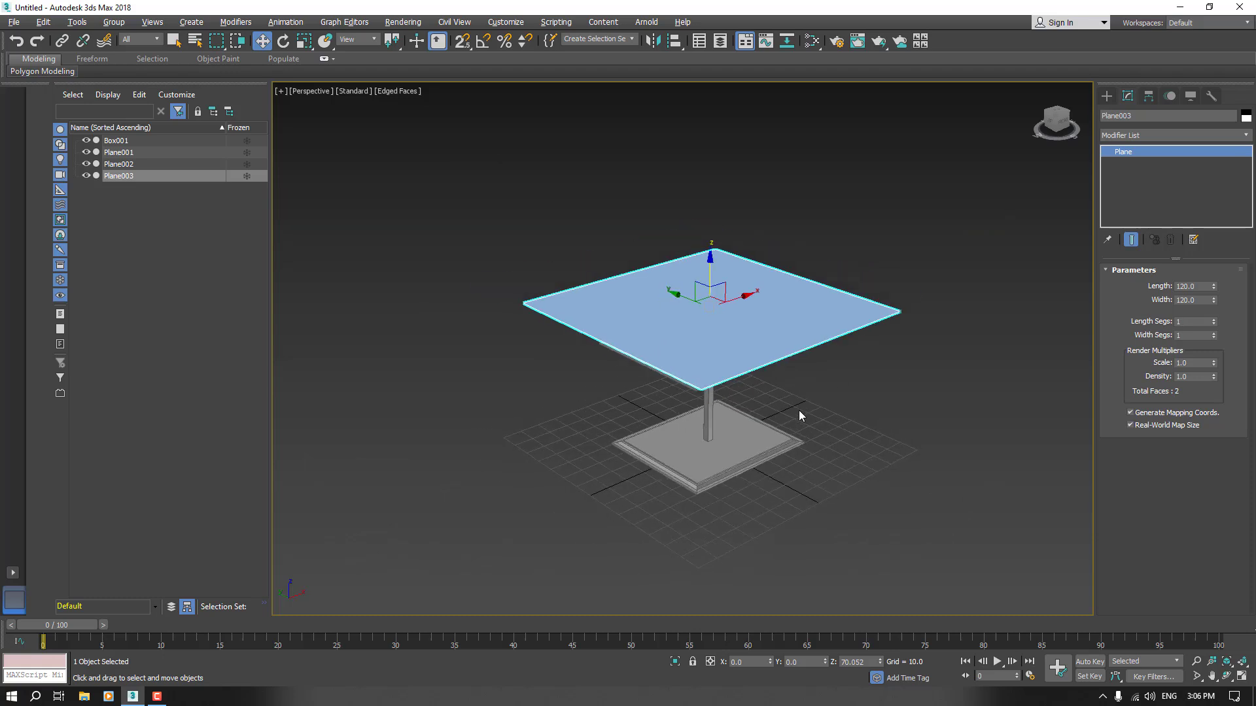
pyautogui.scroll(1, 800, 410)
pyautogui.keyDown('alt'); pyautogui.moveTo(799, 410); pyautogui.dragTo(798, 421, button='middle'); pyautogui.keyUp('alt')
pyautogui.scroll(-1, 798, 421)
pyautogui.scroll(1, 798, 422)
pyautogui.scroll(2, 769, 329)
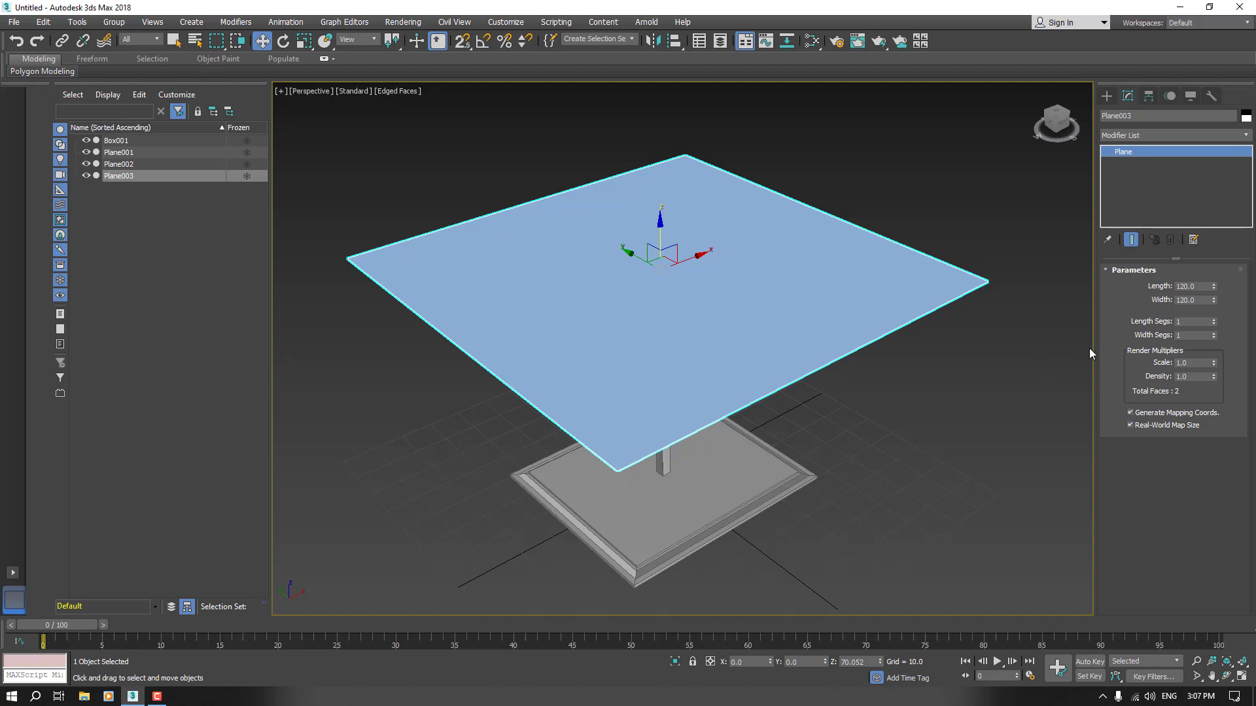
pyautogui.doubleClick(1185, 321)
pyautogui.write('120')
pyautogui.press('Tab')
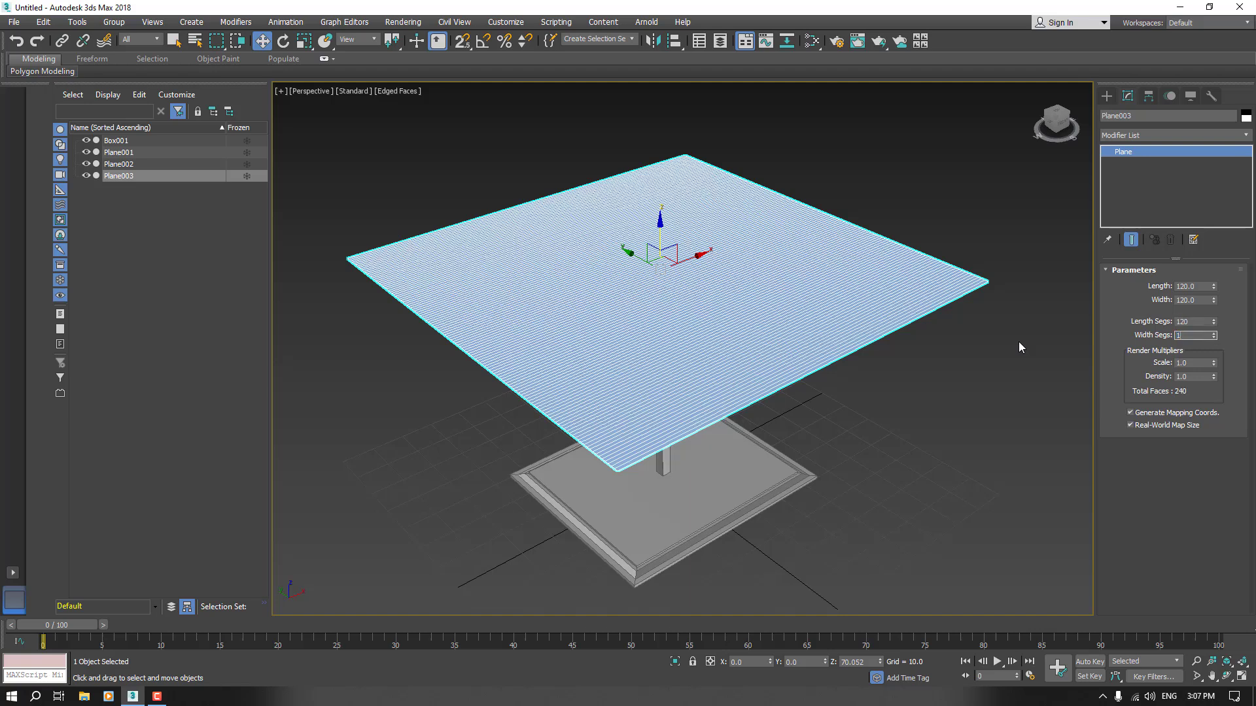
pyautogui.press('Return')
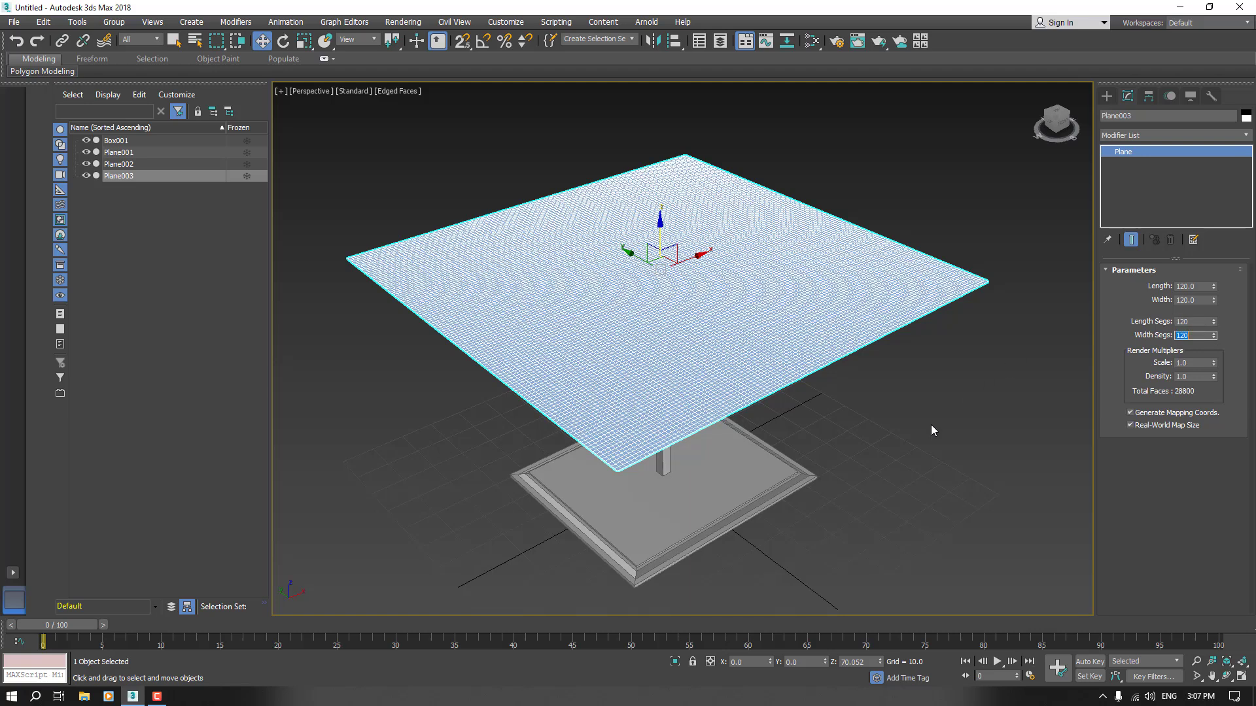
# - Set the plane's Z position to 70, above the tabletop
pyautogui.scroll(5, 617, 405)
pyautogui.scroll(-2, 618, 405)
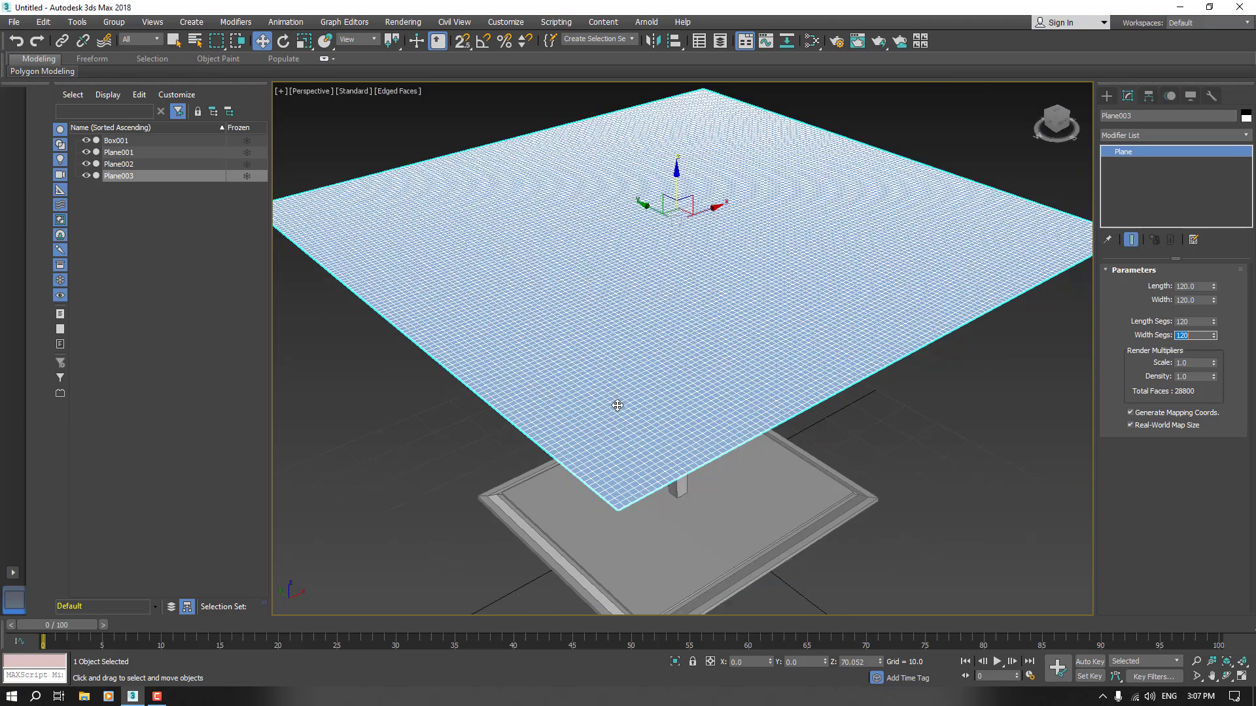
pyautogui.scroll(-3, 512, 466)
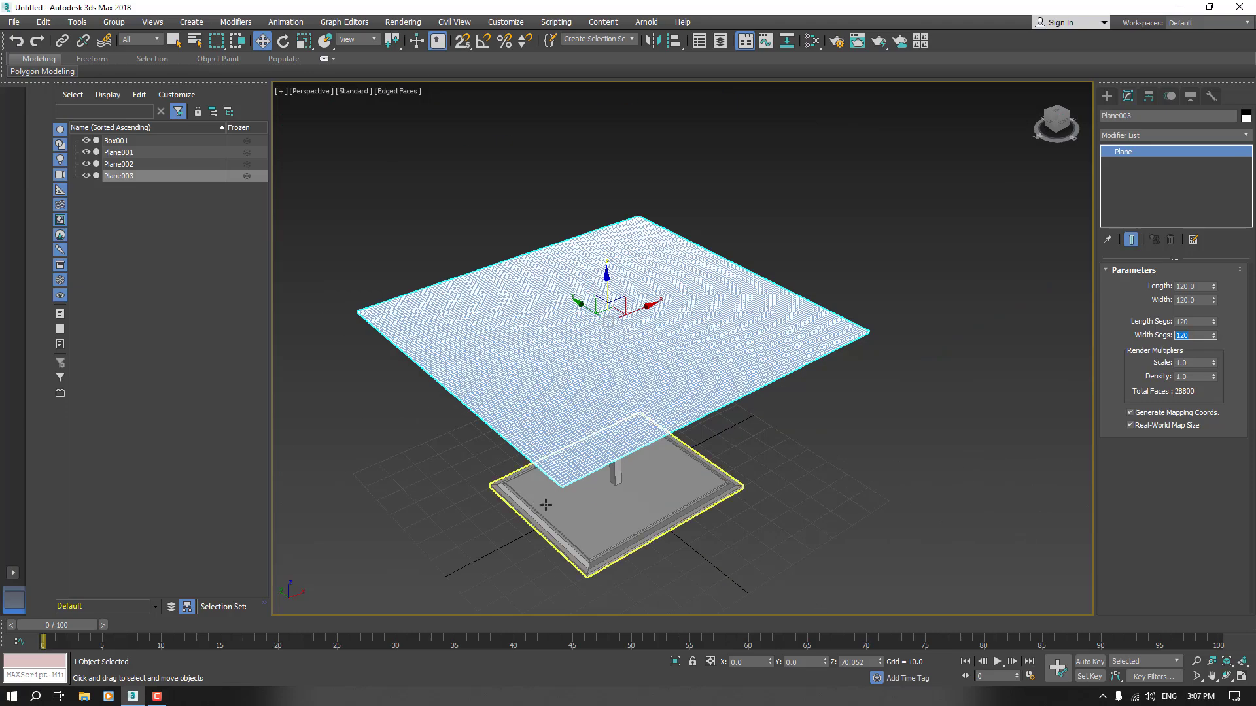
pyautogui.keyDown('alt'); pyautogui.moveTo(558, 562); pyautogui.dragTo(556, 524, button='middle'); pyautogui.keyUp('alt')
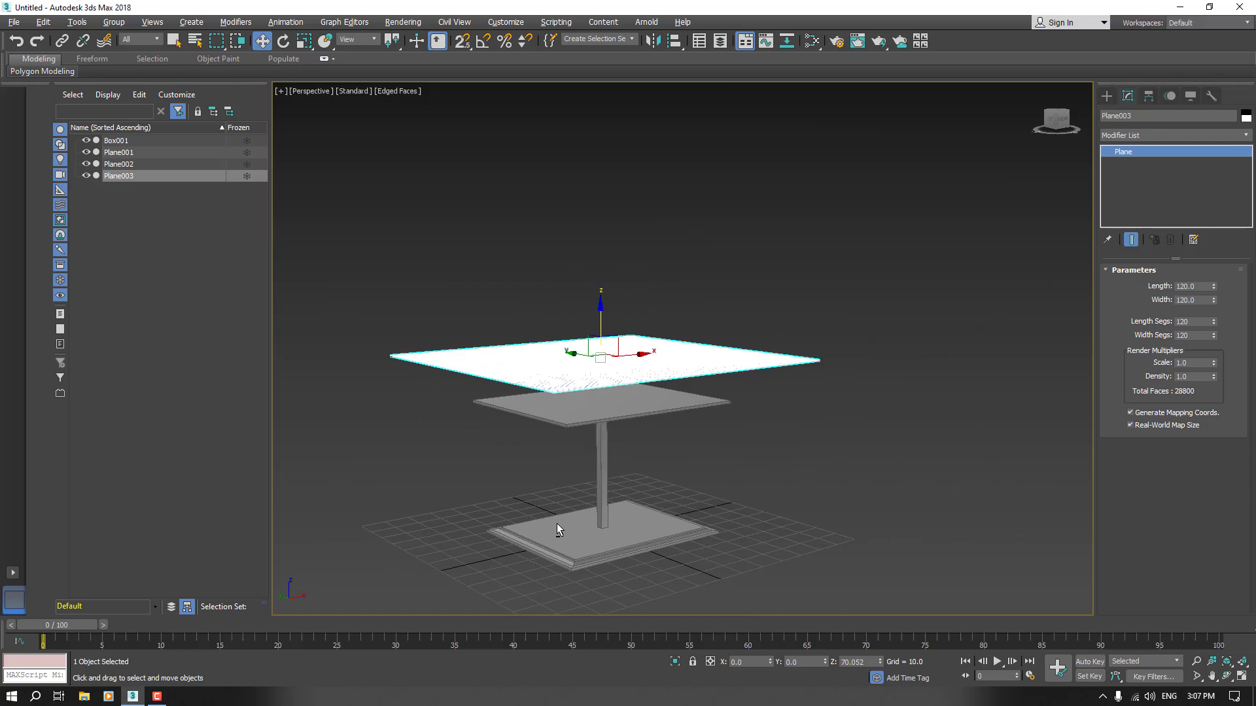
pyautogui.doubleClick(857, 662)
pyautogui.write('70')
pyautogui.press('Return')
pyautogui.click(743, 549)
pyautogui.keyDown('alt'); pyautogui.moveTo(743, 549); pyautogui.dragTo(618, 391, button='middle'); pyautogui.keyUp('alt')
pyautogui.click(584, 326)
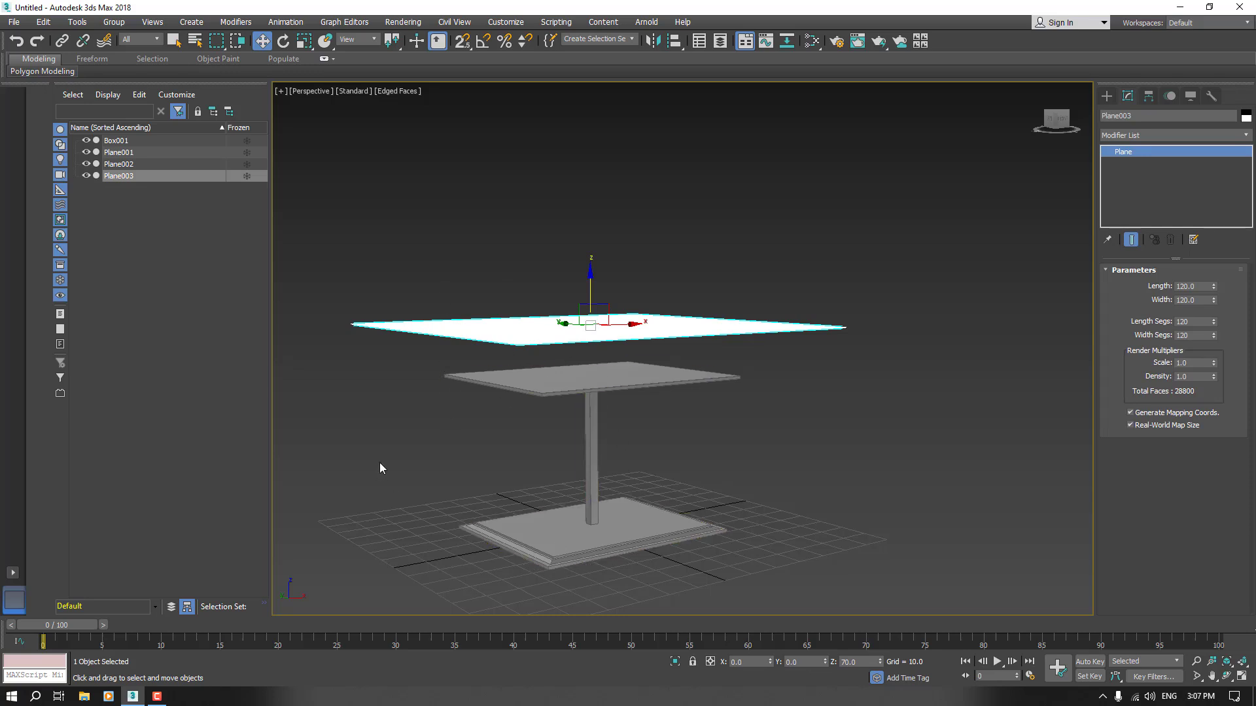
pyautogui.keyDown('alt'); pyautogui.moveTo(456, 462); pyautogui.dragTo(485, 482, button='middle'); pyautogui.keyUp('alt')
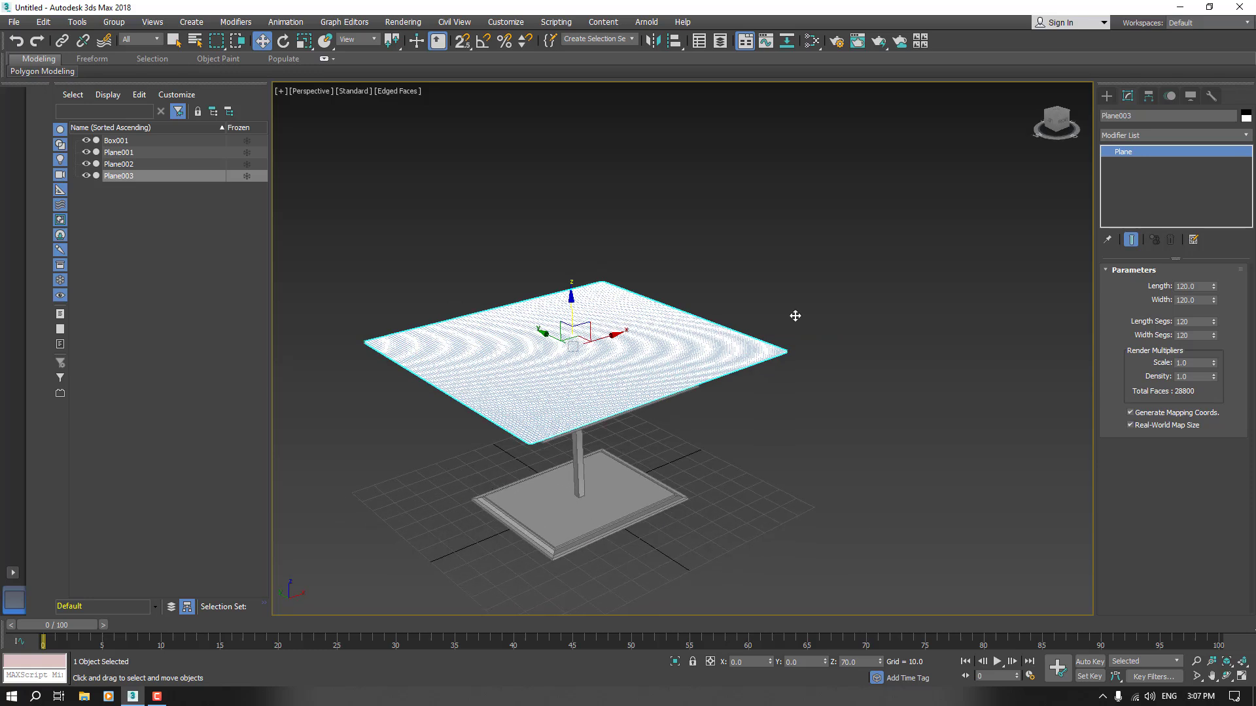
# - Add a Cloth modifier to the densely segmented plane above the table
pyautogui.click(1130, 133)
pyautogui.write('cl')
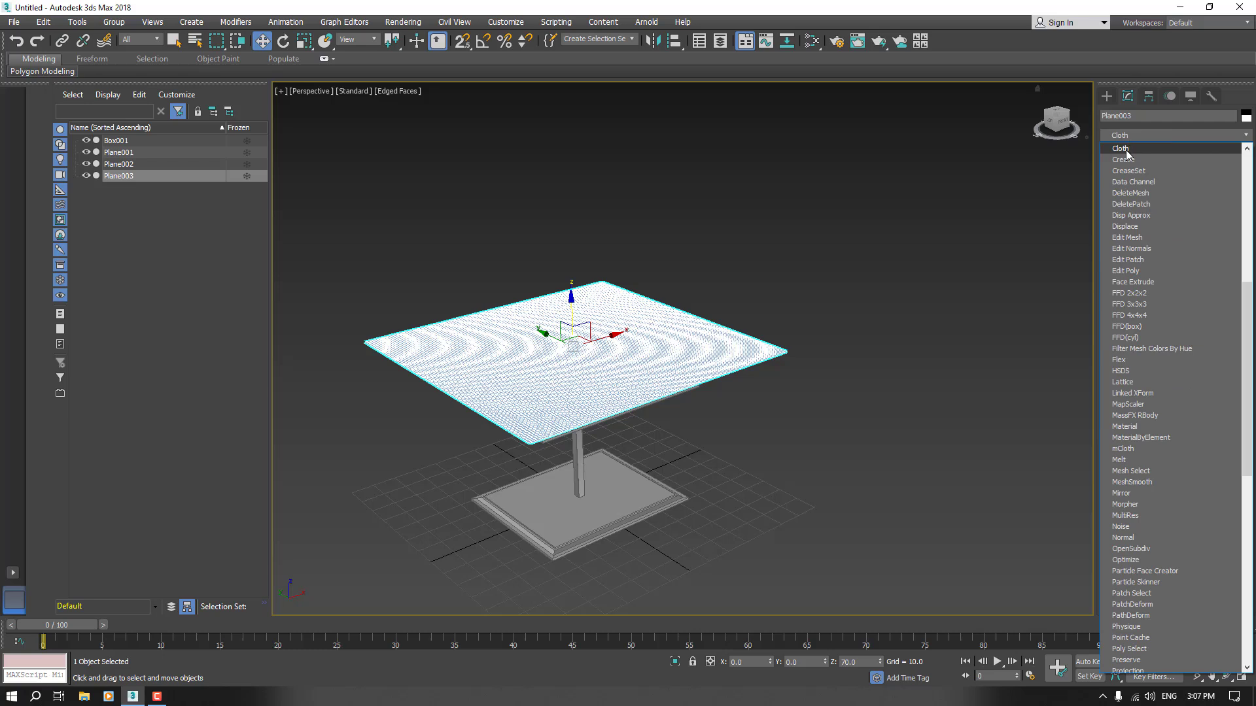
pyautogui.click(1125, 151)
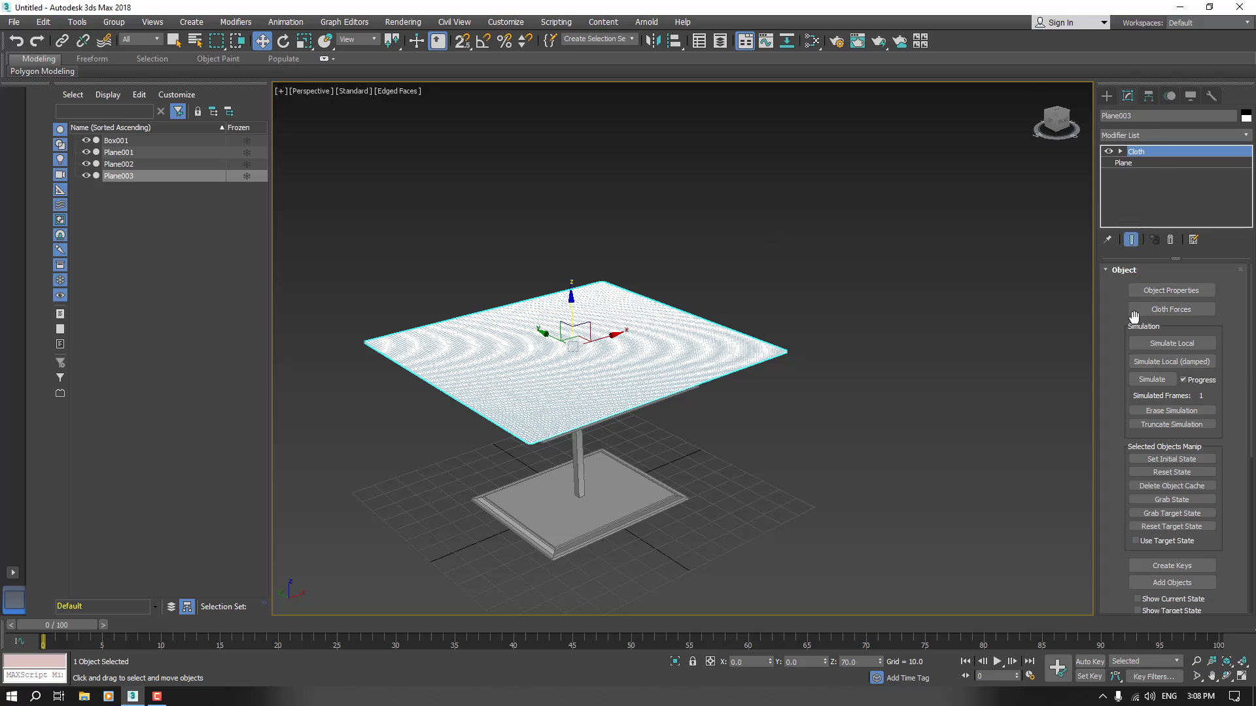
# - In the Cloth object properties, define Plane003 as cloth using the Burlap preset
pyautogui.click(1175, 295)
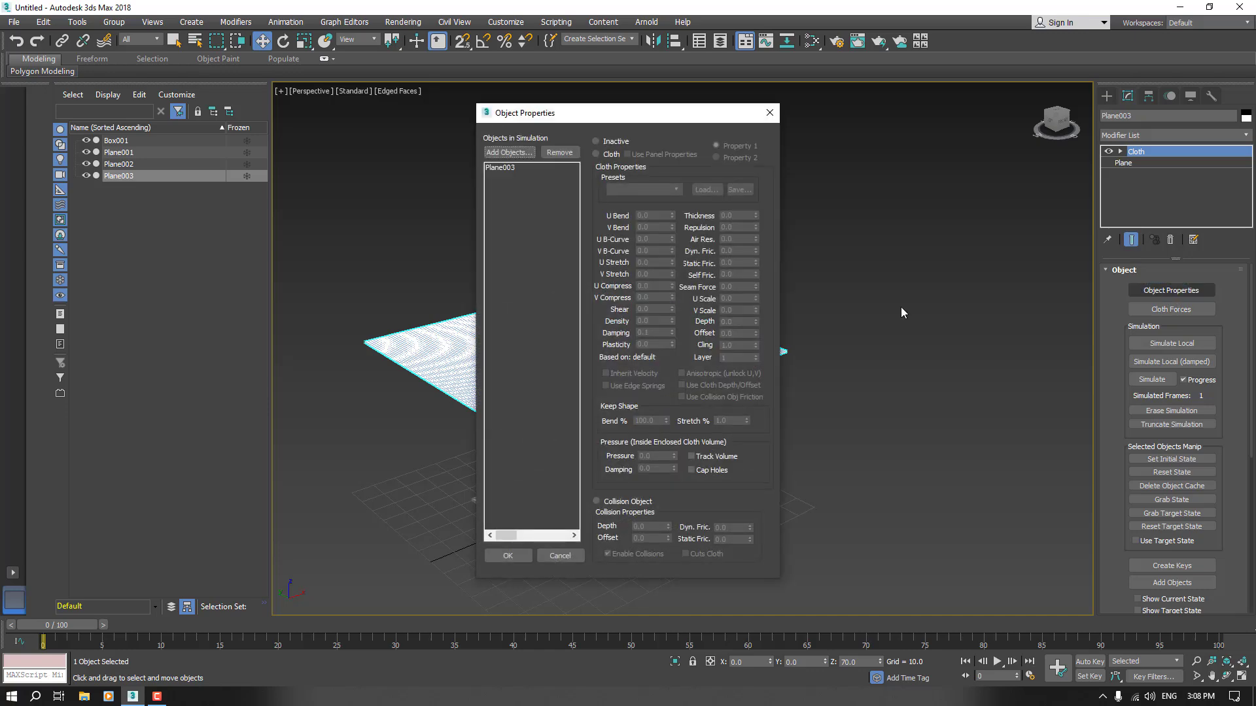
pyautogui.click(497, 168)
pyautogui.click(595, 155)
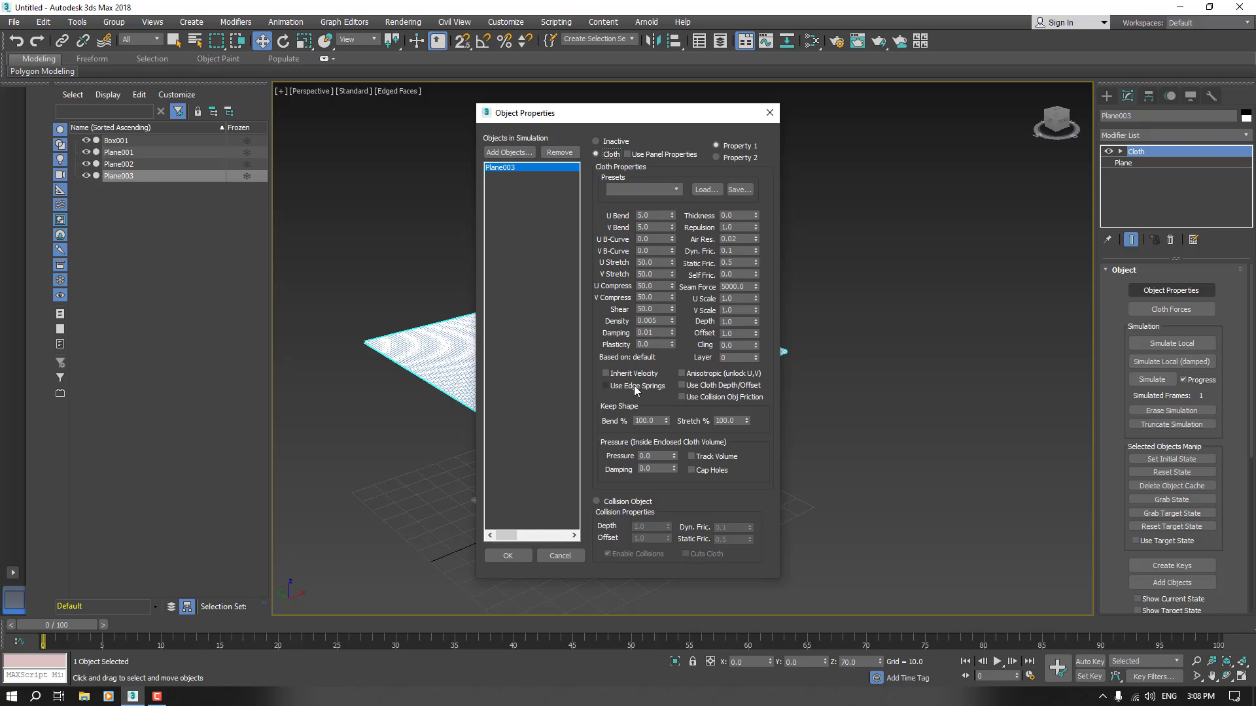
pyautogui.click(624, 189)
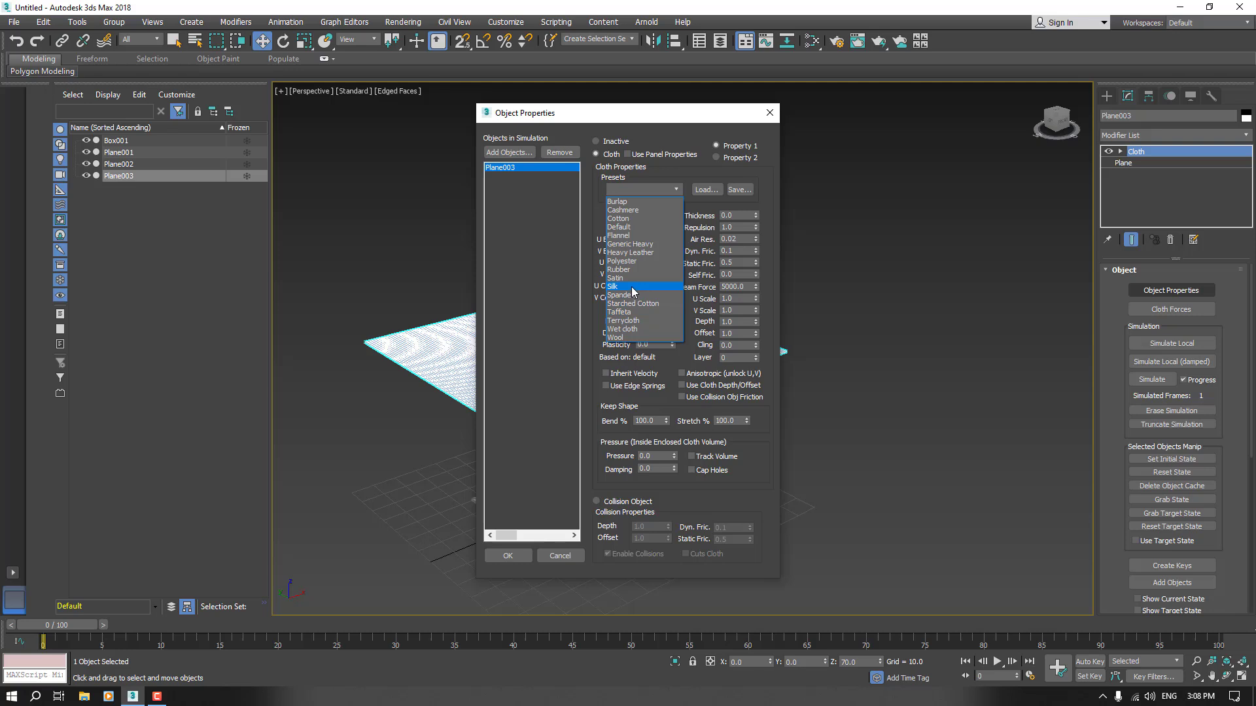
pyautogui.click(639, 207)
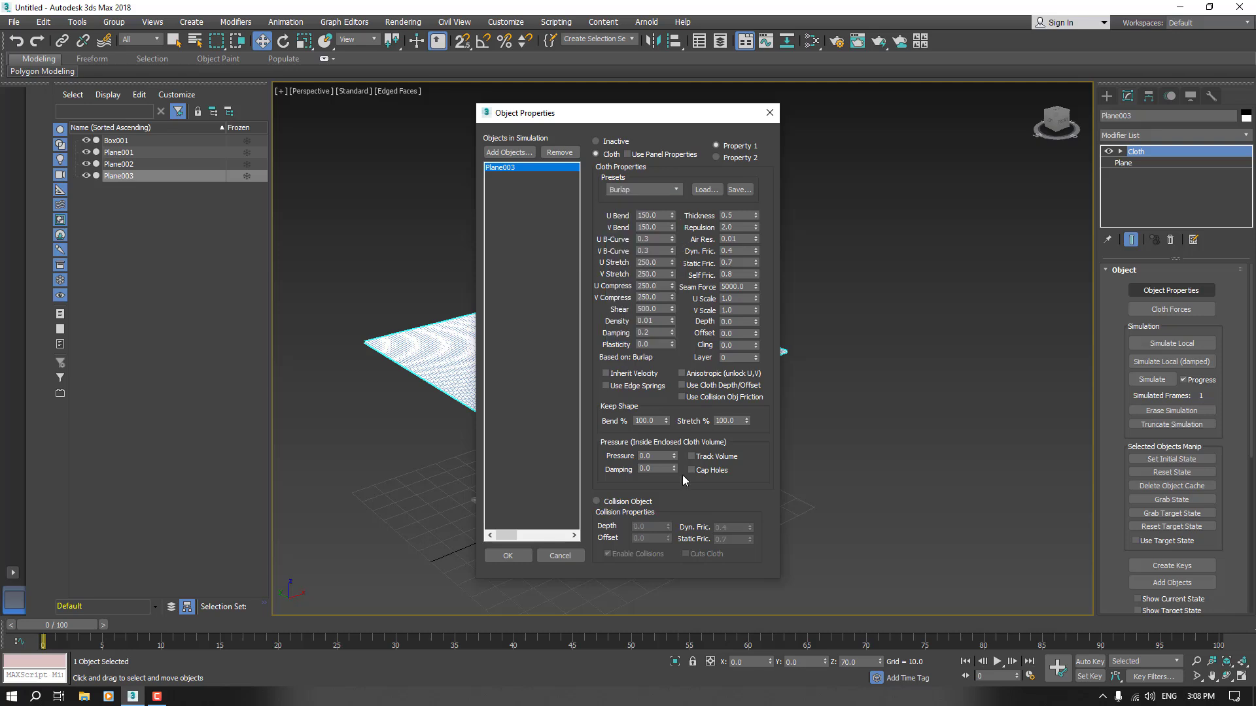
pyautogui.click(514, 558)
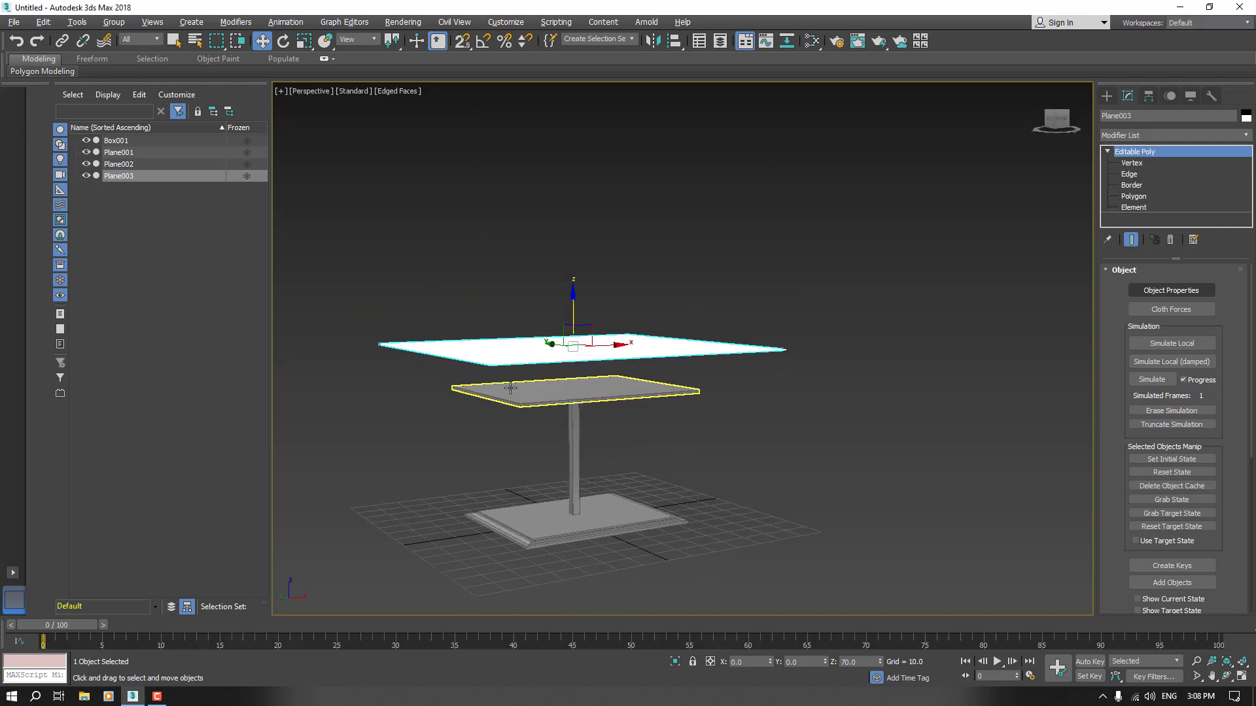
# - Select the tabletop to identify its object name, and return to the Cloth modifier of the plane above it
pyautogui.click(510, 388)
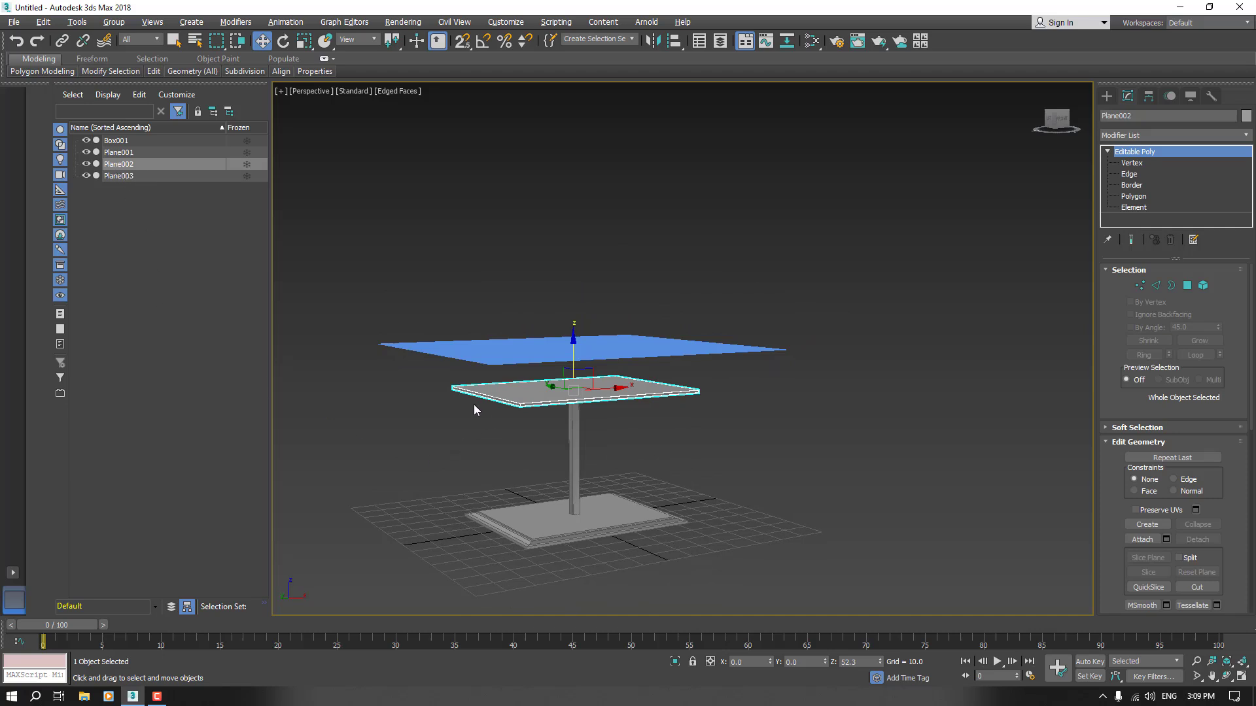
pyautogui.keyDown('alt'); pyautogui.moveTo(460, 457); pyautogui.dragTo(471, 482, button='middle'); pyautogui.keyUp('alt')
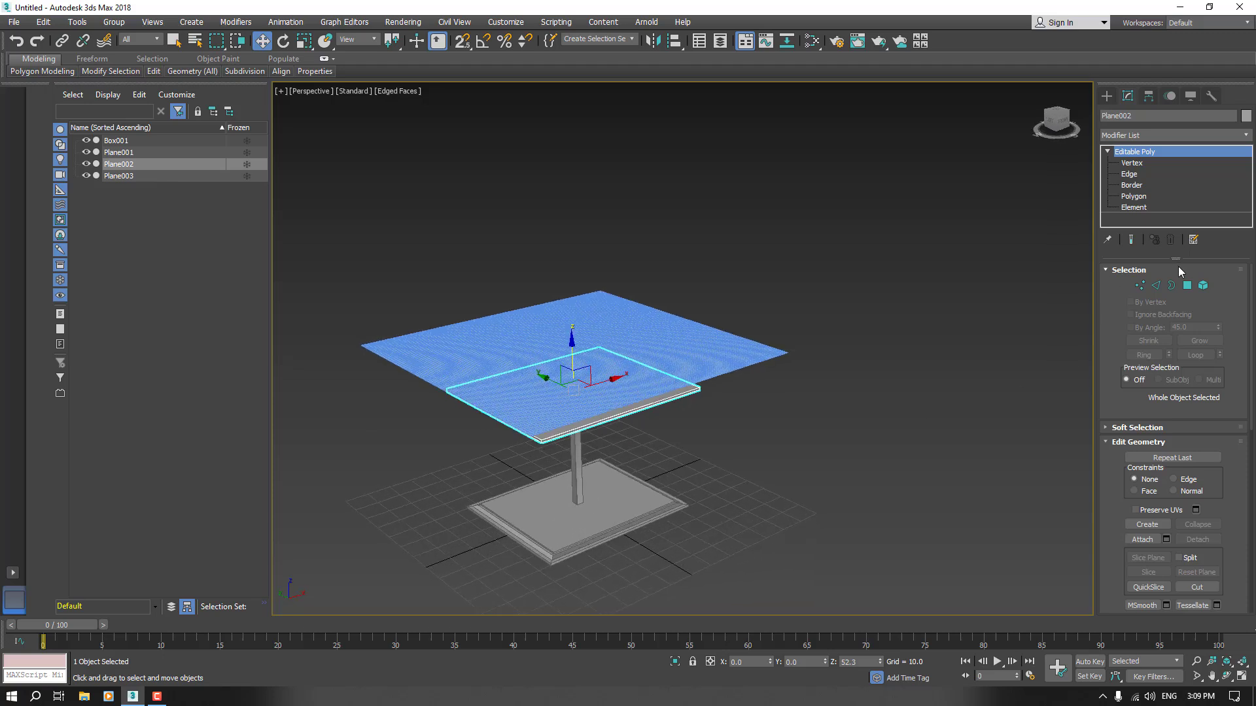
pyautogui.click(582, 312)
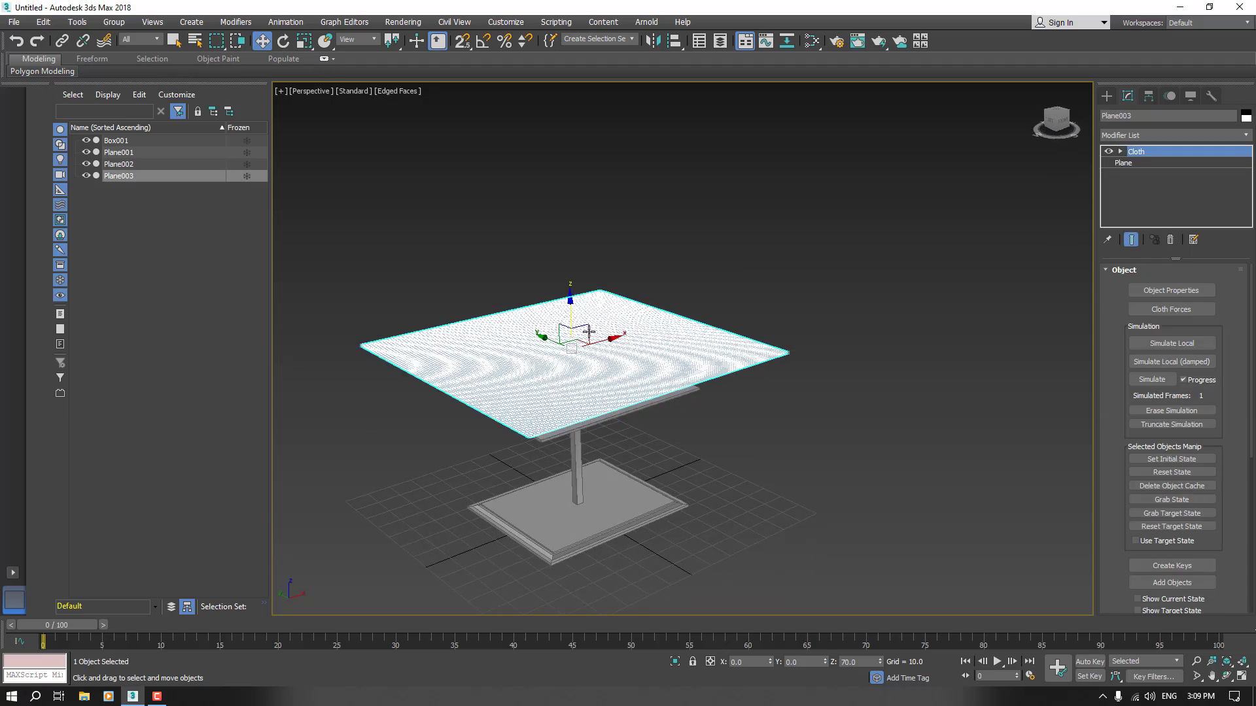
pyautogui.click(1145, 158)
pyautogui.click(1141, 153)
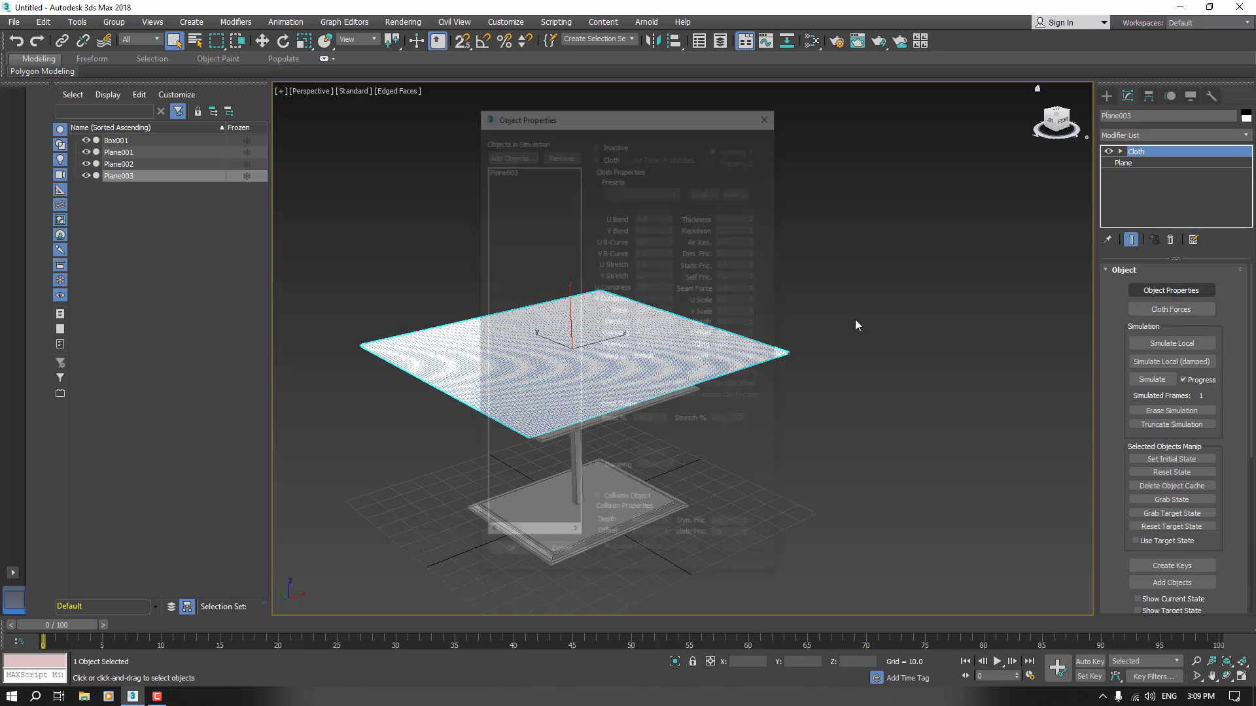
# - Add the tabletop, Plane002, to the cloth simulation and define it as a collision object
pyautogui.click(509, 169)
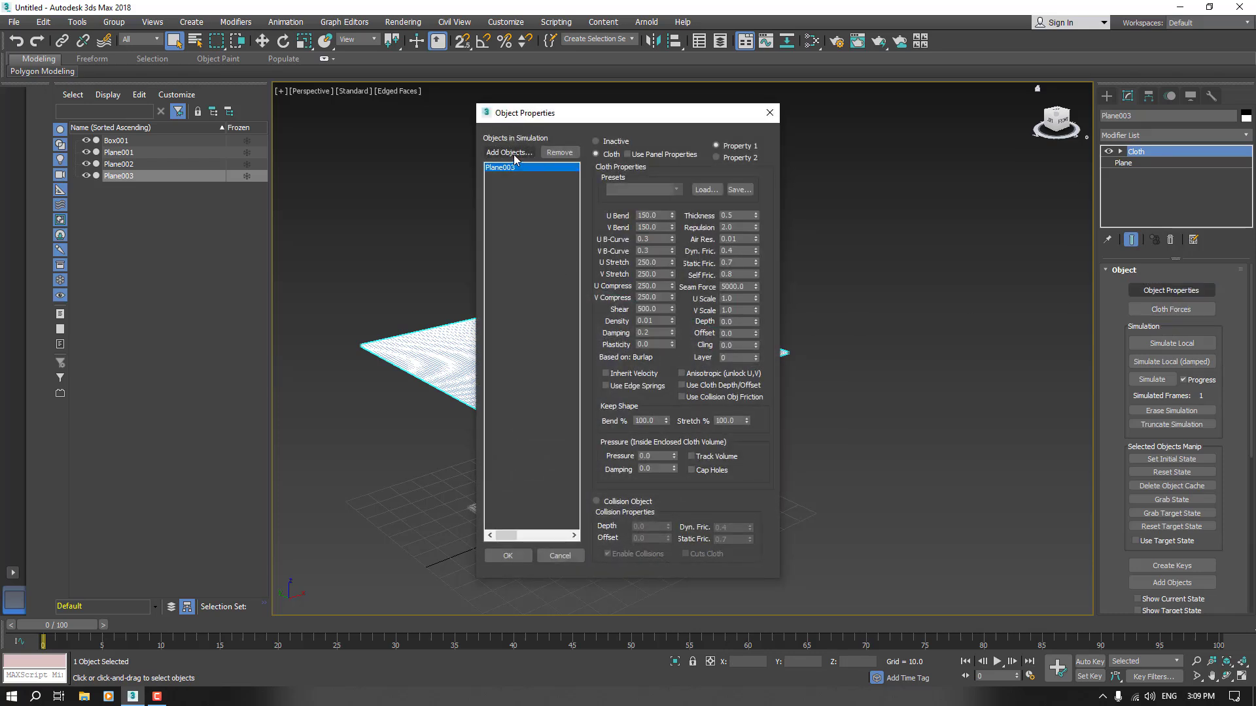
pyautogui.click(513, 155)
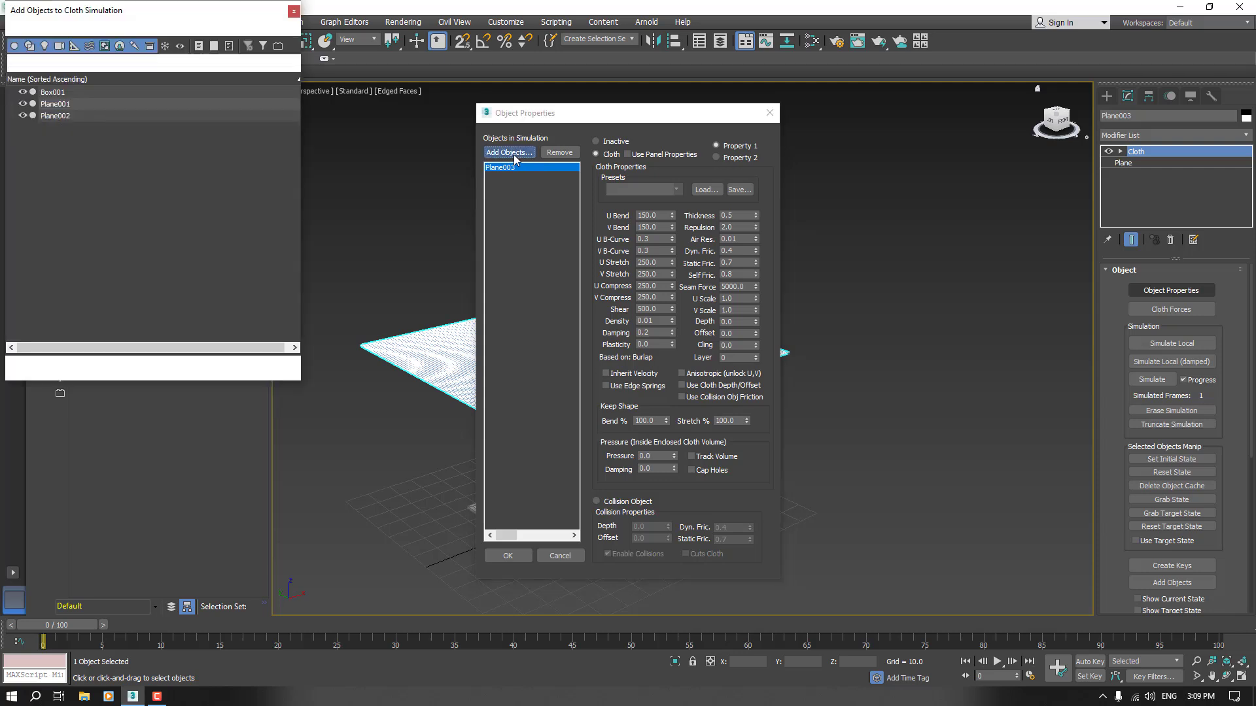
pyautogui.click(74, 118)
pyautogui.click(219, 365)
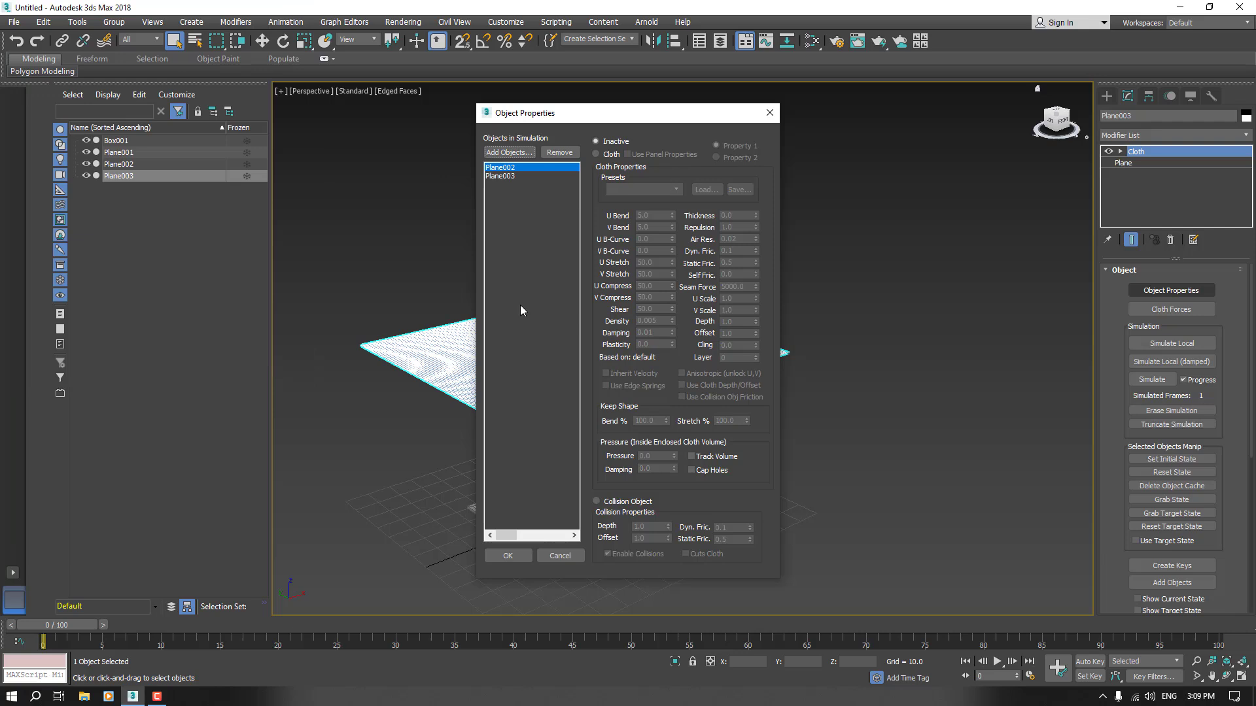
pyautogui.click(608, 505)
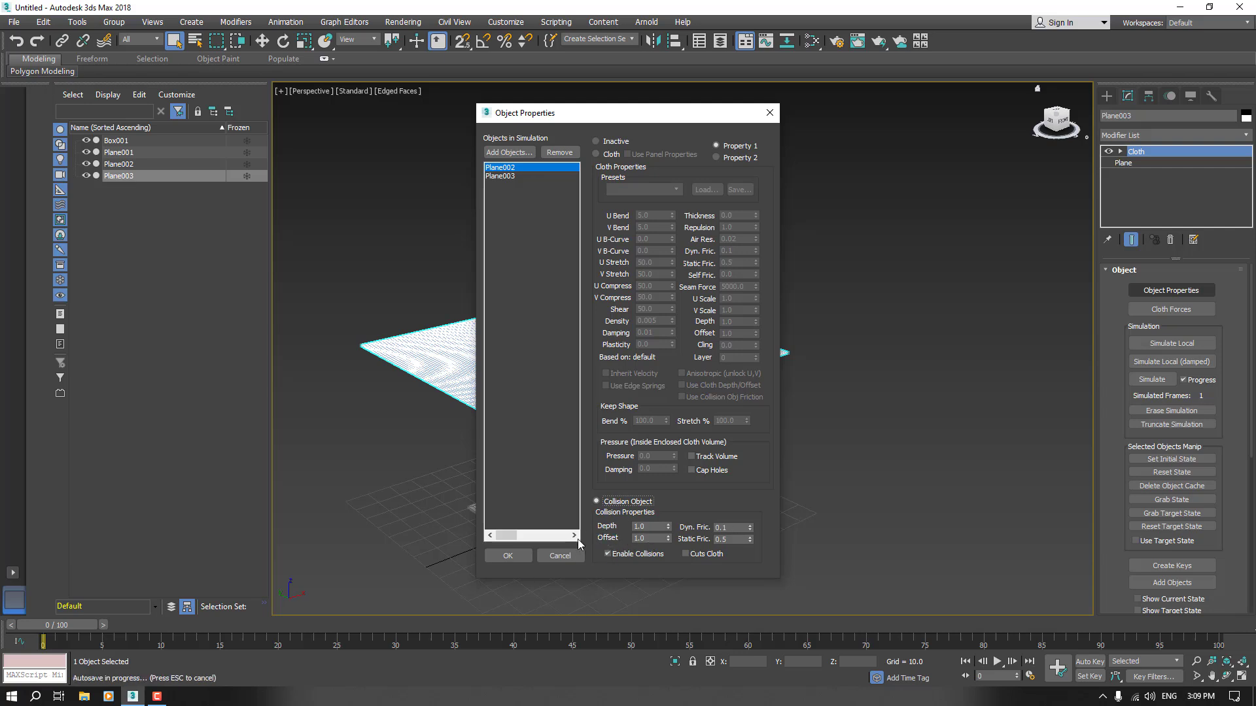
pyautogui.click(519, 556)
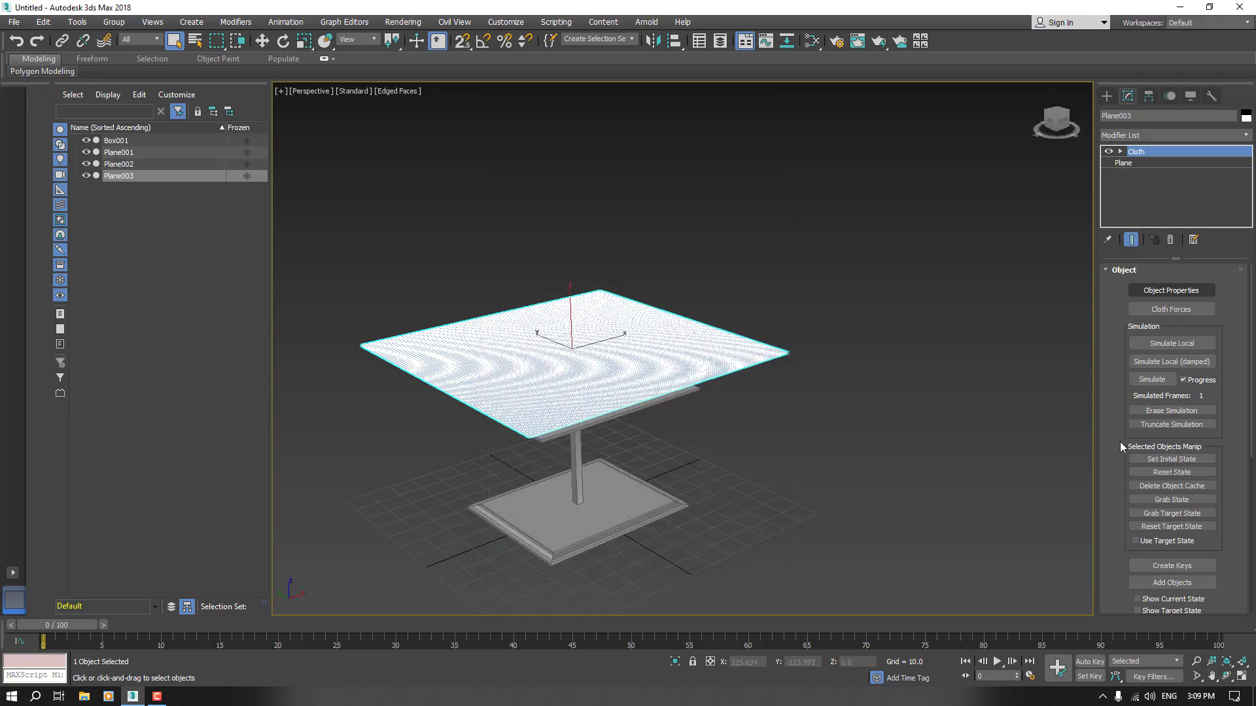
# - Run the damped local cloth simulation until the plane drapes over the tabletop, and stop it
pyautogui.scroll(-5, 1113, 438)
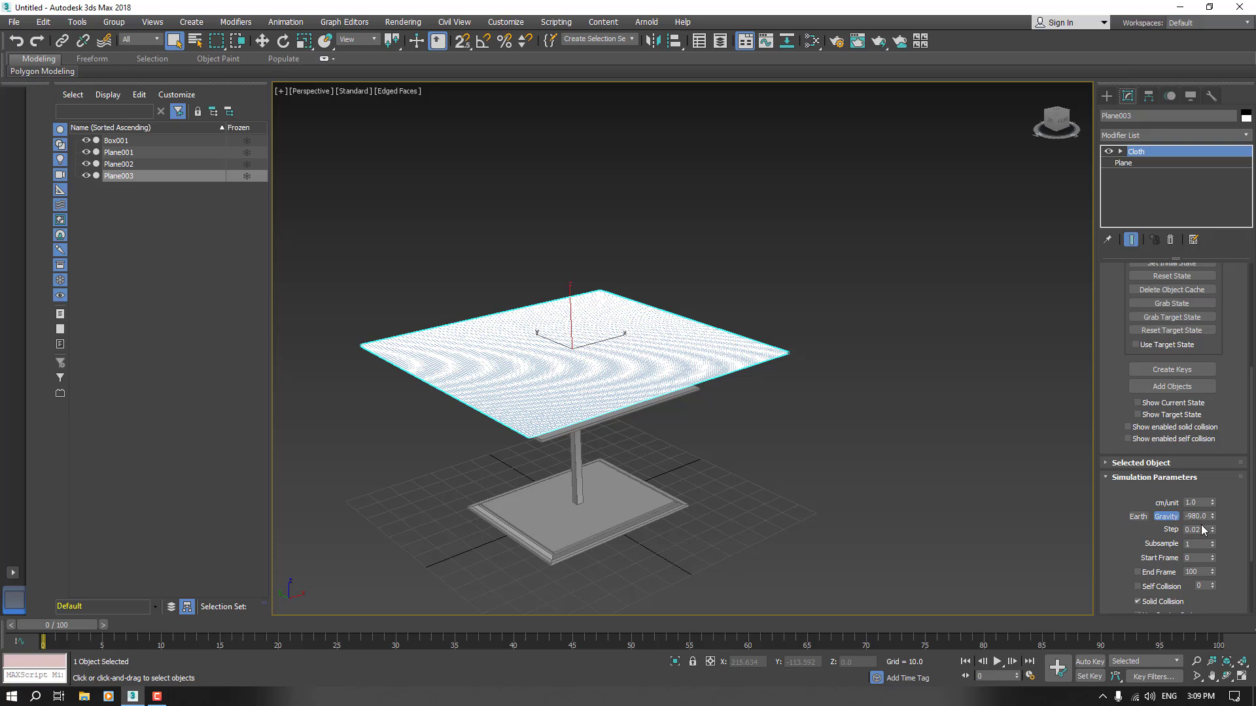
pyautogui.scroll(-5, 1138, 547)
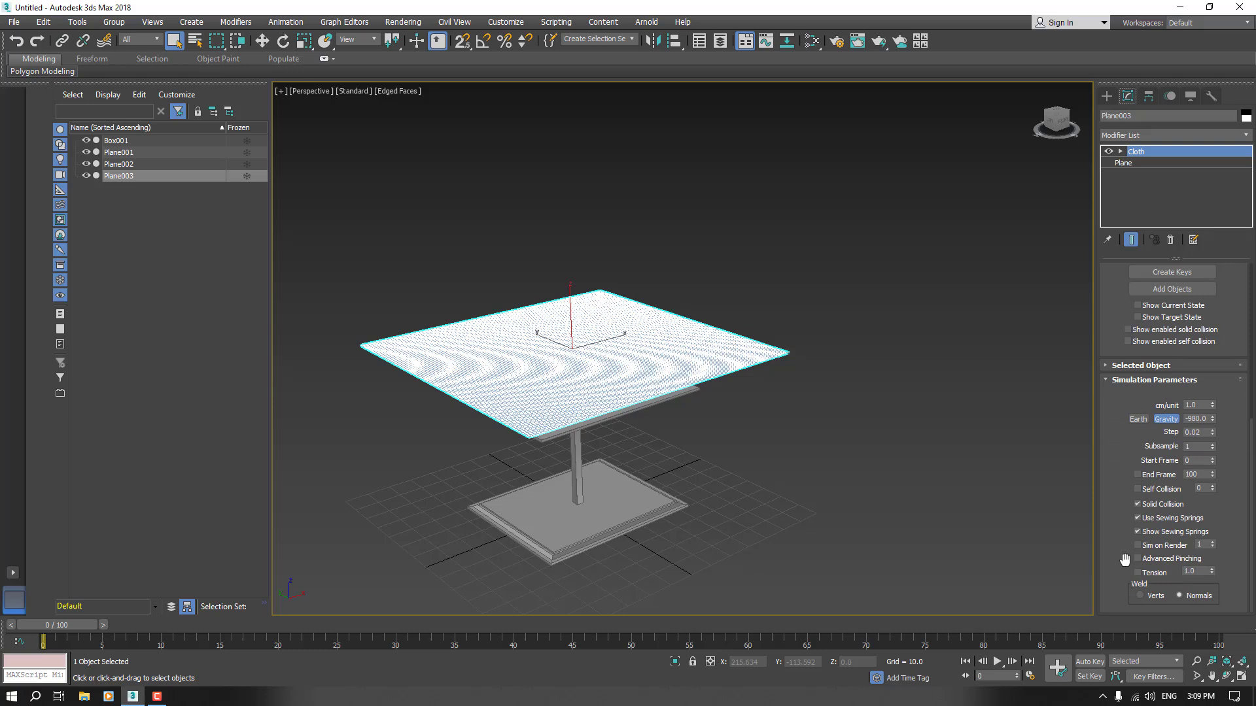
pyautogui.scroll(15, 1125, 560)
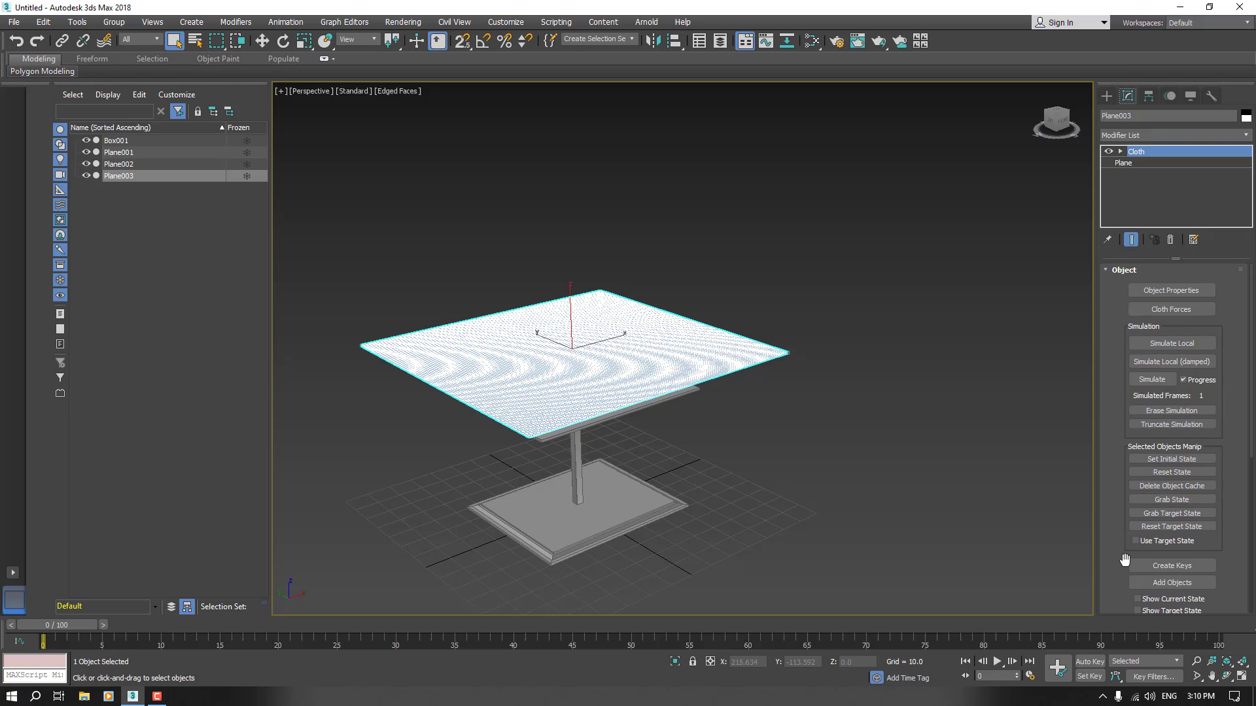
pyautogui.click(1170, 363)
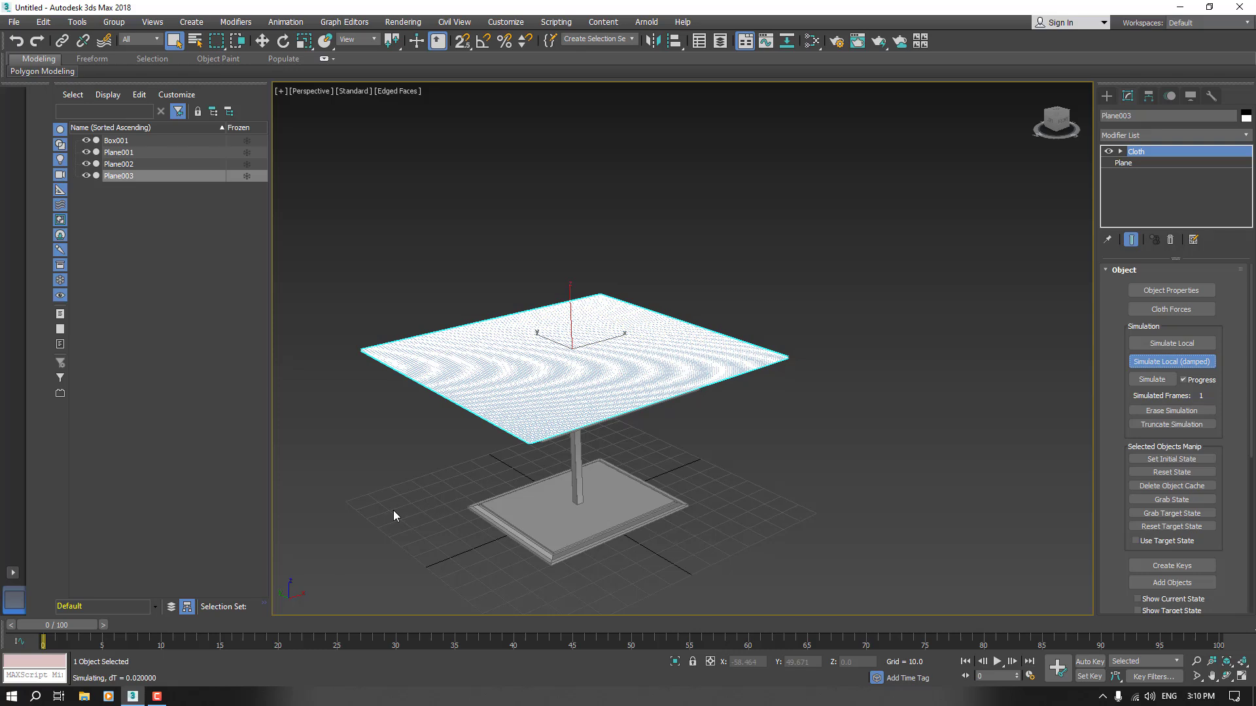
pyautogui.press('F4')
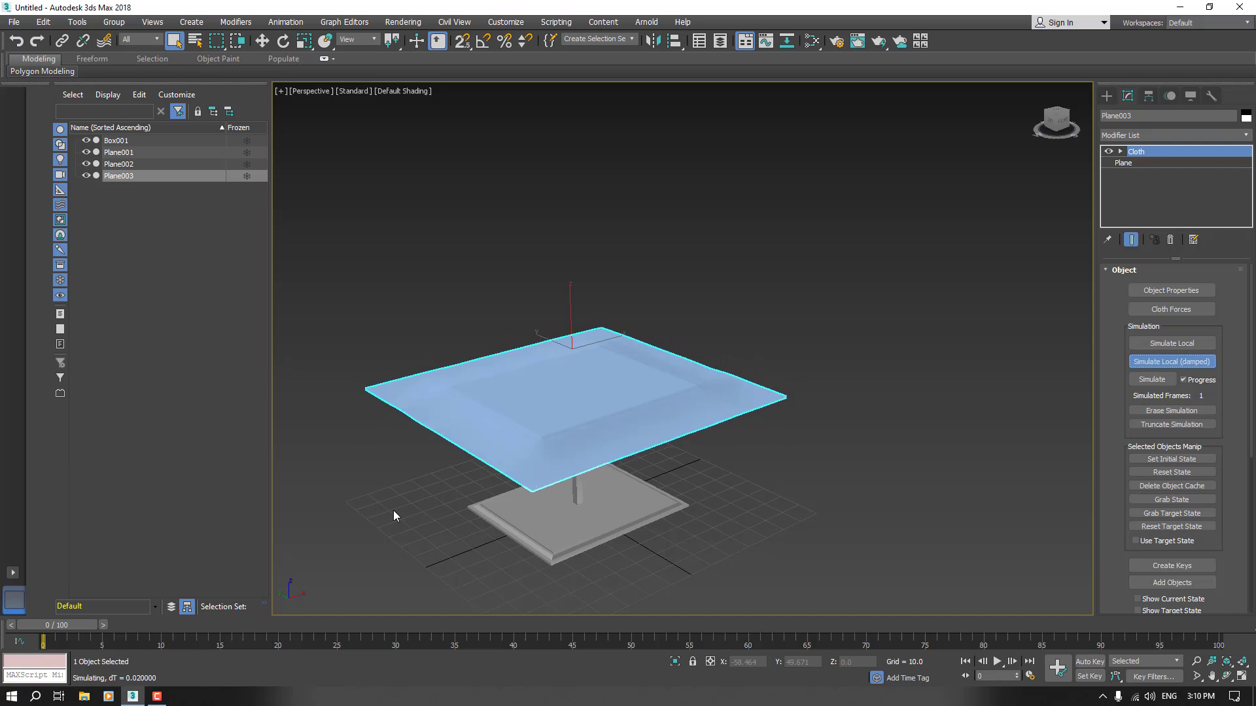
pyautogui.press('F4')
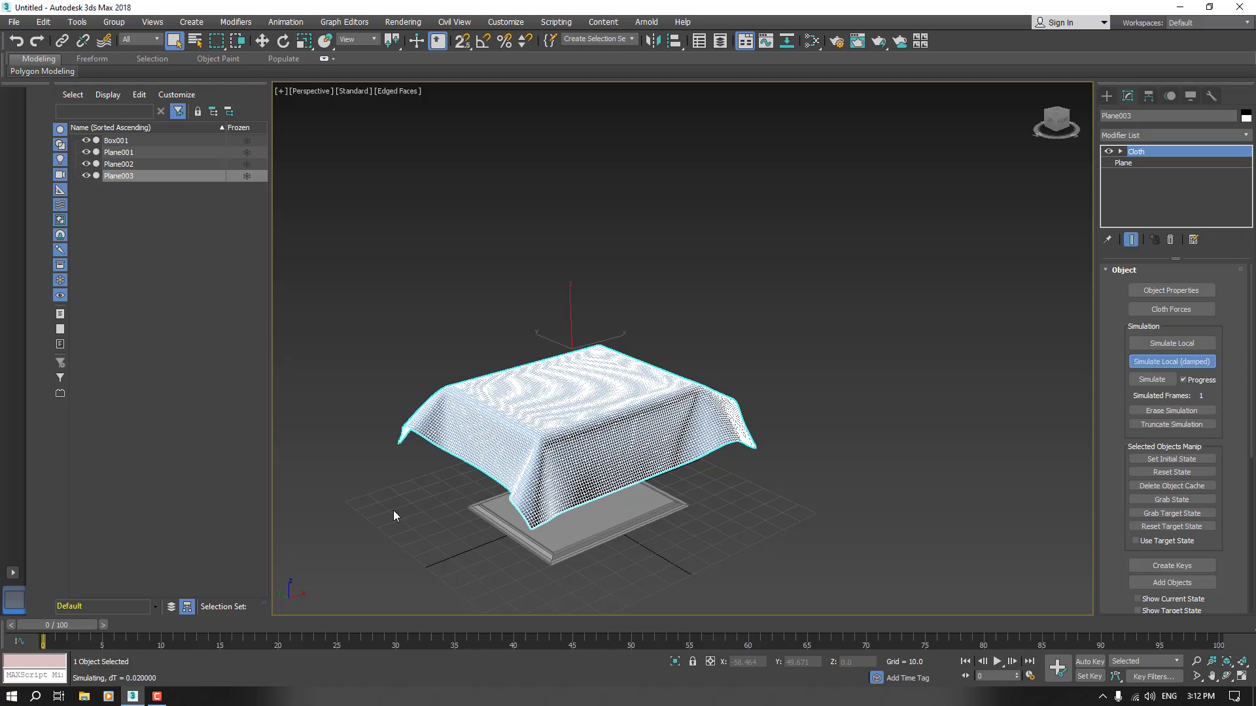
pyautogui.scroll(3, 418, 480)
pyautogui.keyDown('alt'); pyautogui.moveTo(418, 481); pyautogui.dragTo(488, 468, button='middle'); pyautogui.keyUp('alt')
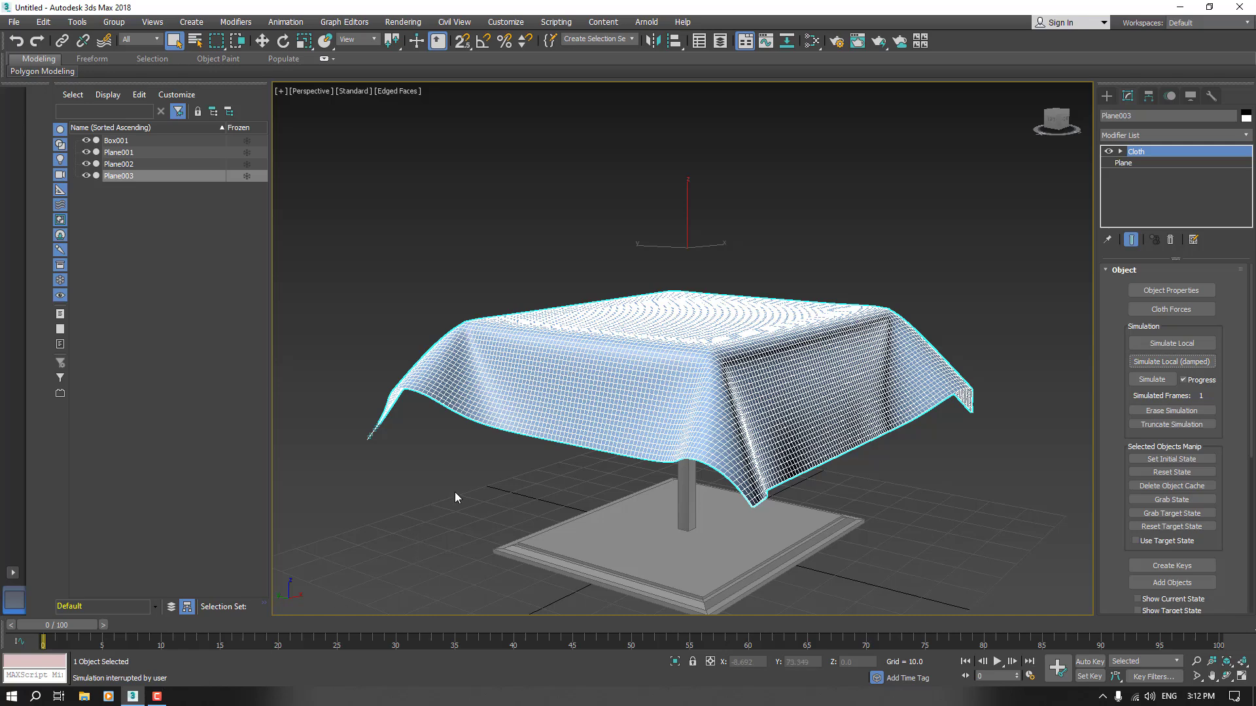
# - Hide the edged faces and view the draped cloth's folds in default shading
pyautogui.click(431, 525)
pyautogui.press('F4')
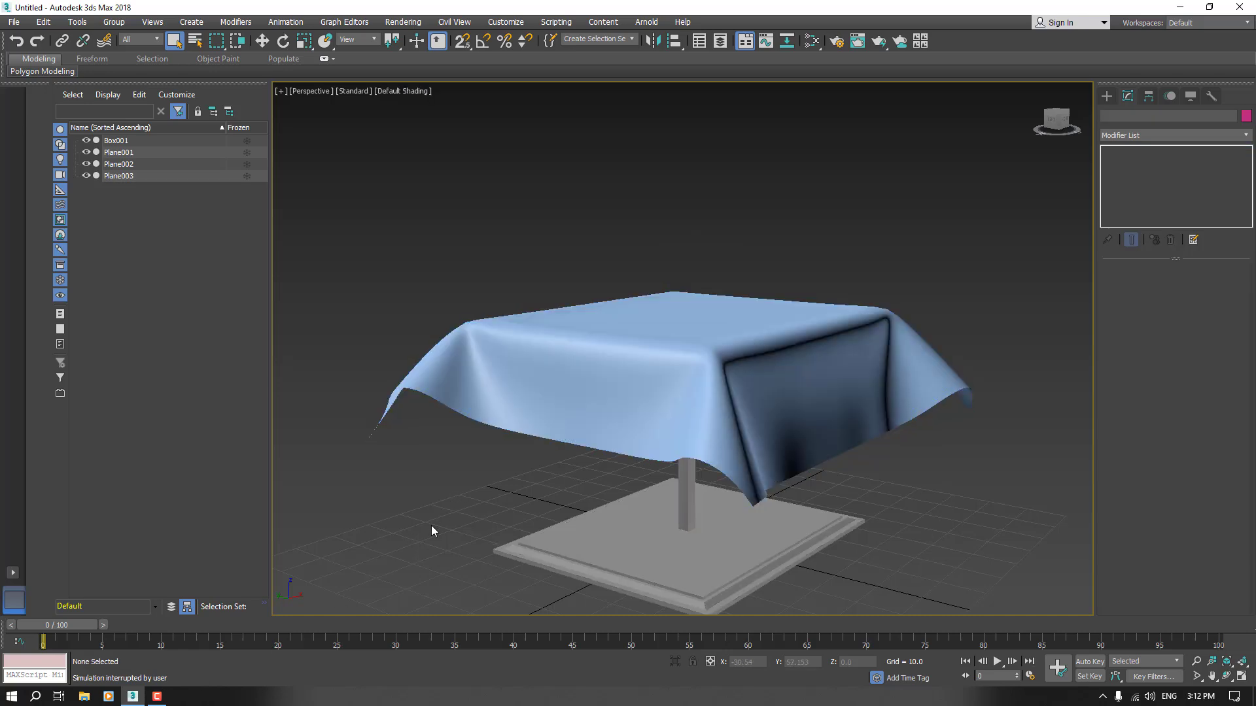
pyautogui.click(649, 392)
pyautogui.click(1112, 97)
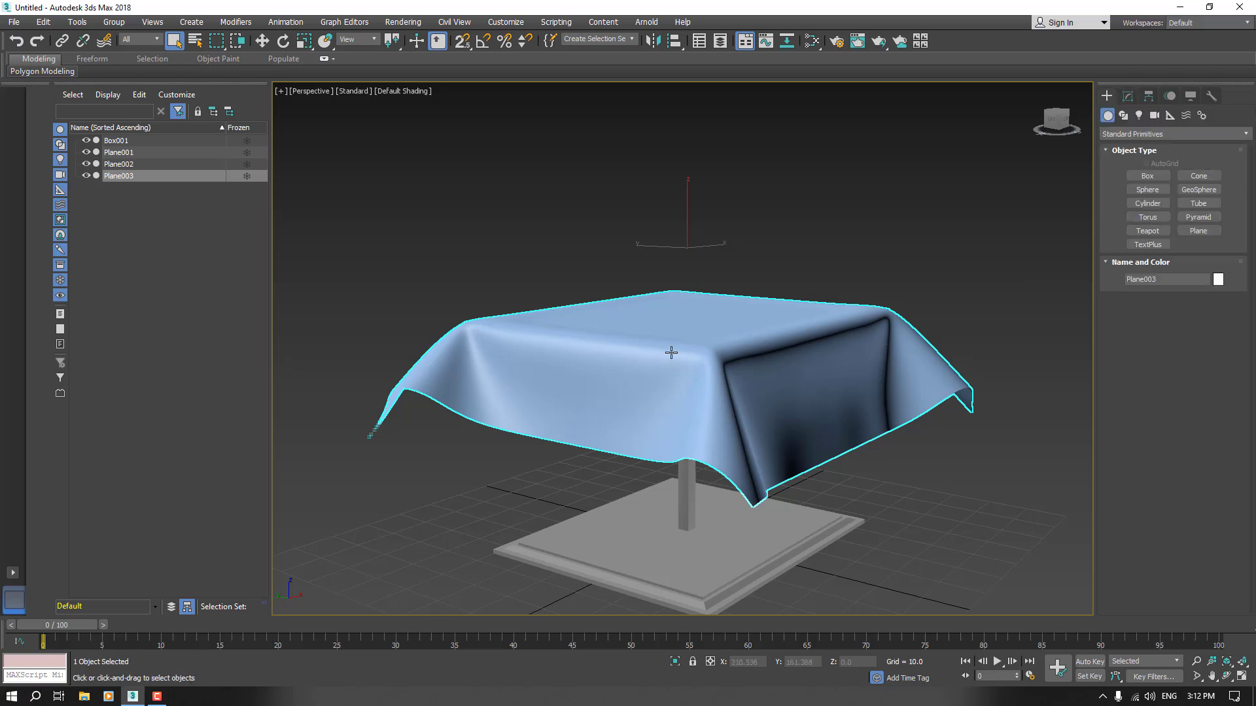
pyautogui.keyDown('alt'); pyautogui.moveTo(575, 426); pyautogui.dragTo(516, 477, button='middle'); pyautogui.keyUp('alt')
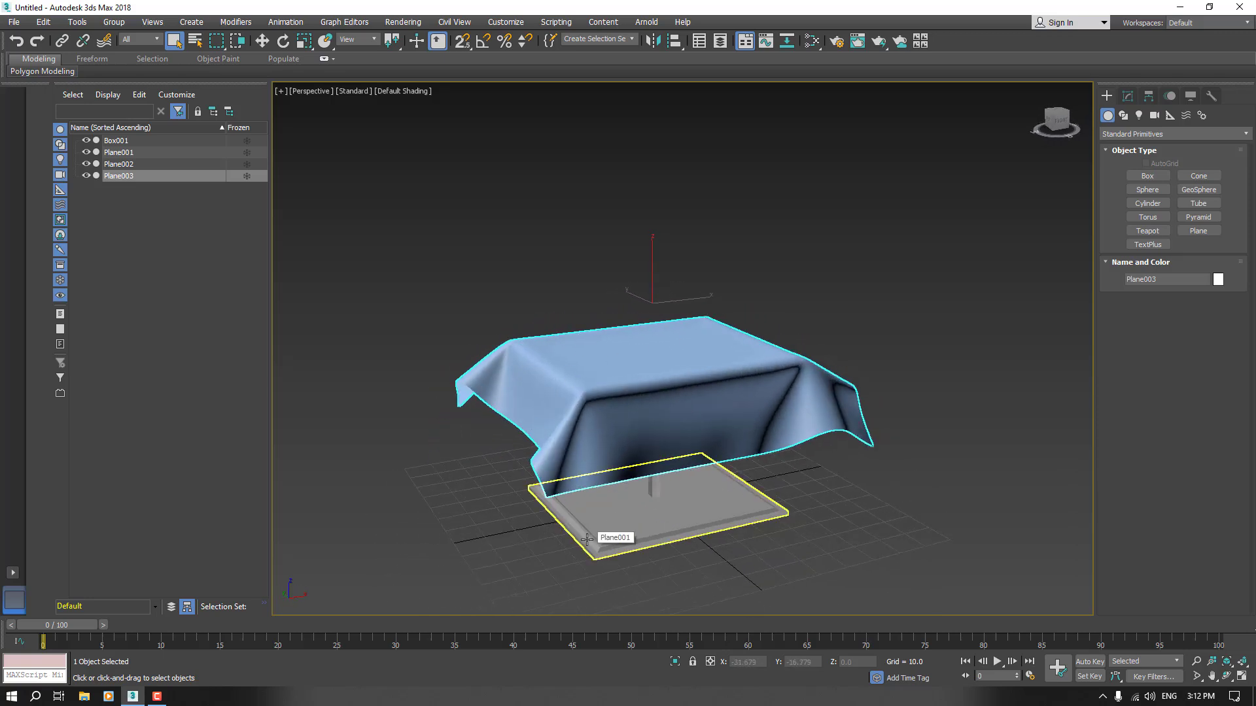
# - Switch the perspective viewport to Clay shading with edged faces shown and nothing selected
pyautogui.click(406, 92)
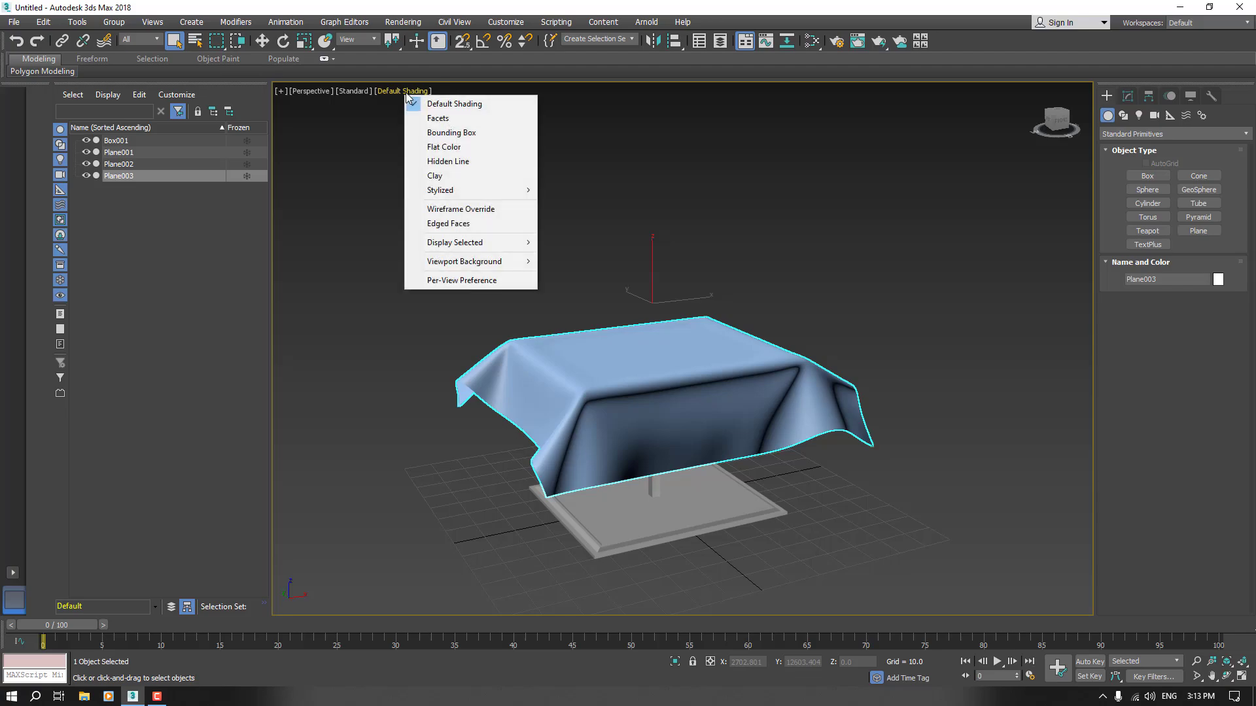
pyautogui.click(435, 176)
pyautogui.click(414, 317)
pyautogui.press('F4')
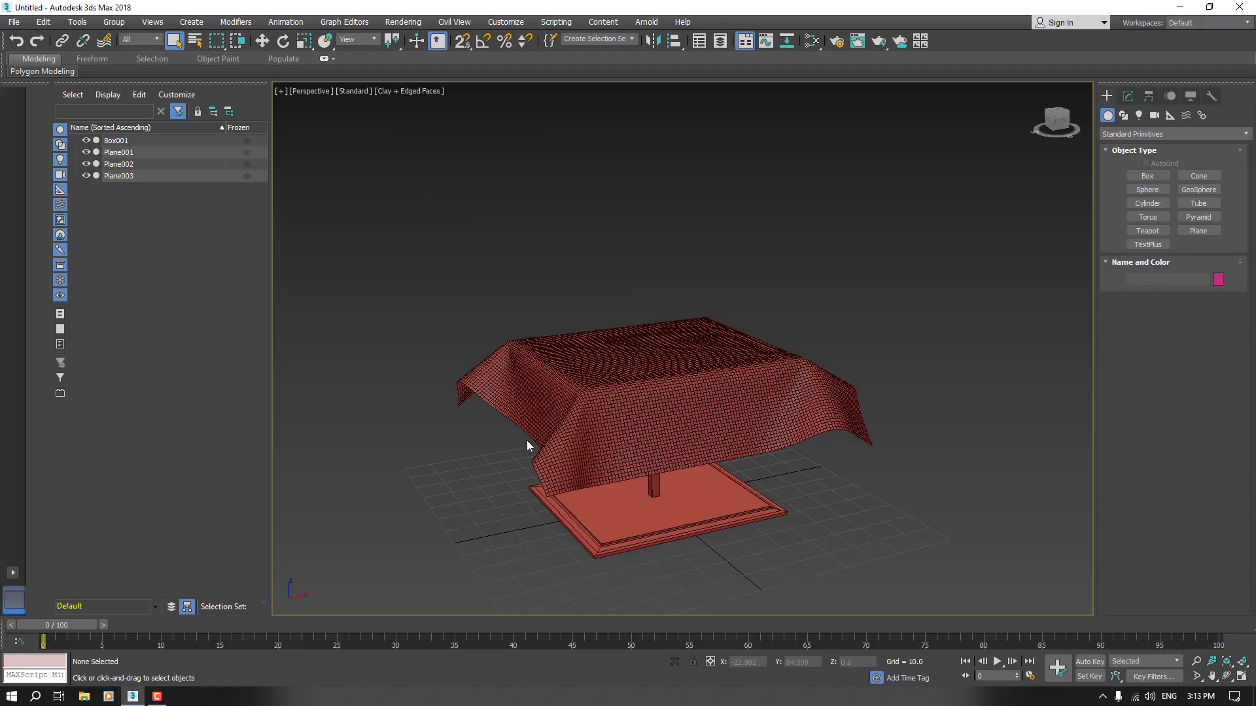
# - Examine the draped cloth's mesh and folds over the table from closer and higher angles
pyautogui.scroll(5, 510, 436)
pyautogui.keyDown('alt'); pyautogui.moveTo(569, 497); pyautogui.dragTo(612, 363, button='middle'); pyautogui.keyUp('alt')
pyautogui.scroll(-4, 613, 362)
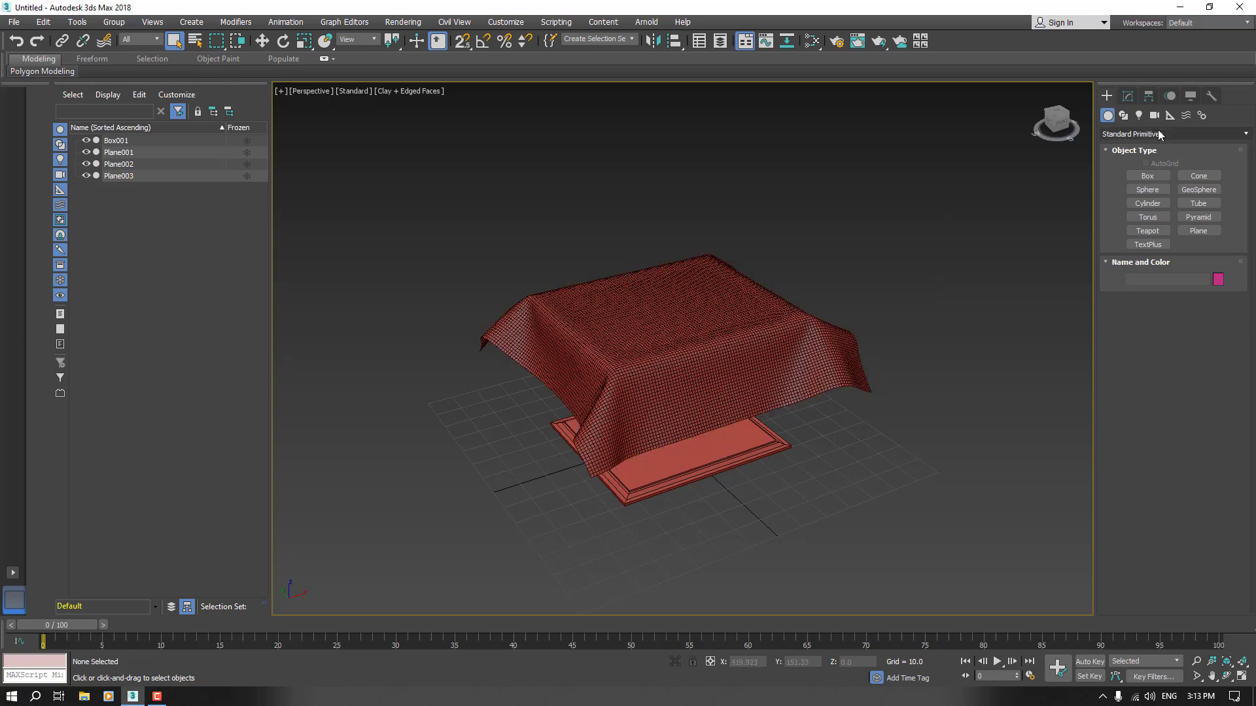
pyautogui.moveTo(403, 593); pyautogui.dragTo(404, 587)
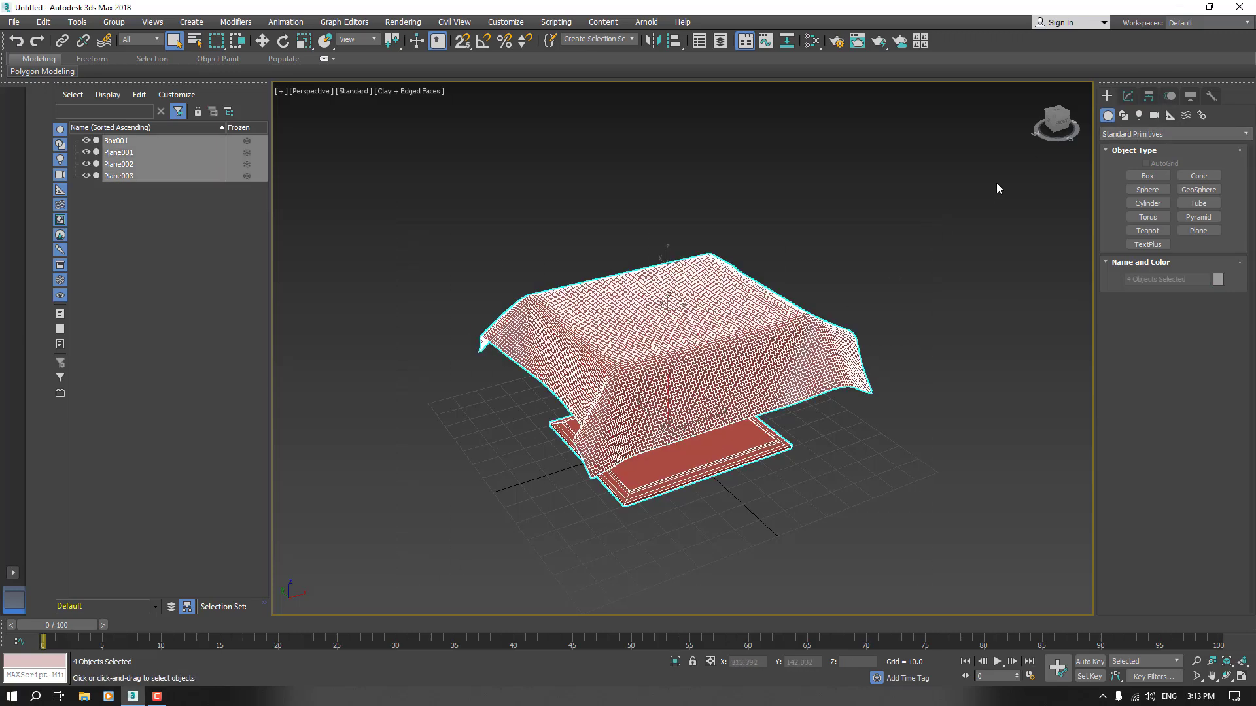
pyautogui.scroll(2, 816, 221)
pyautogui.click(851, 205)
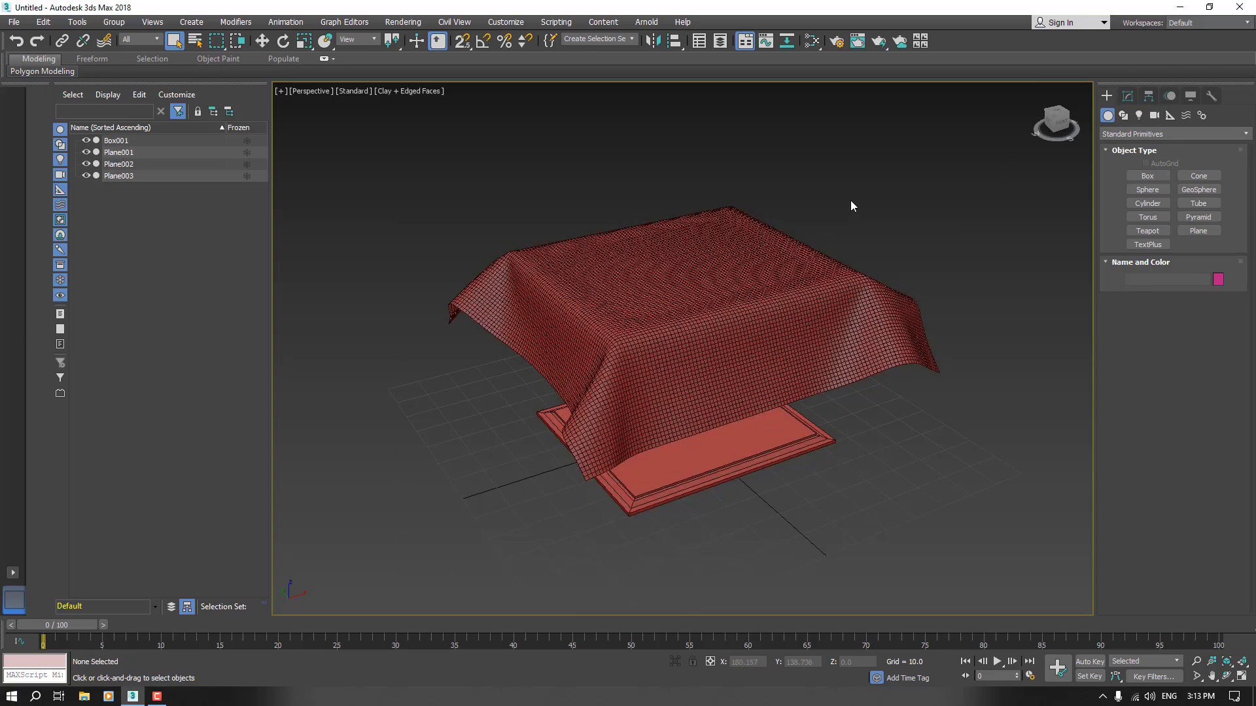
pyautogui.click(1035, 90)
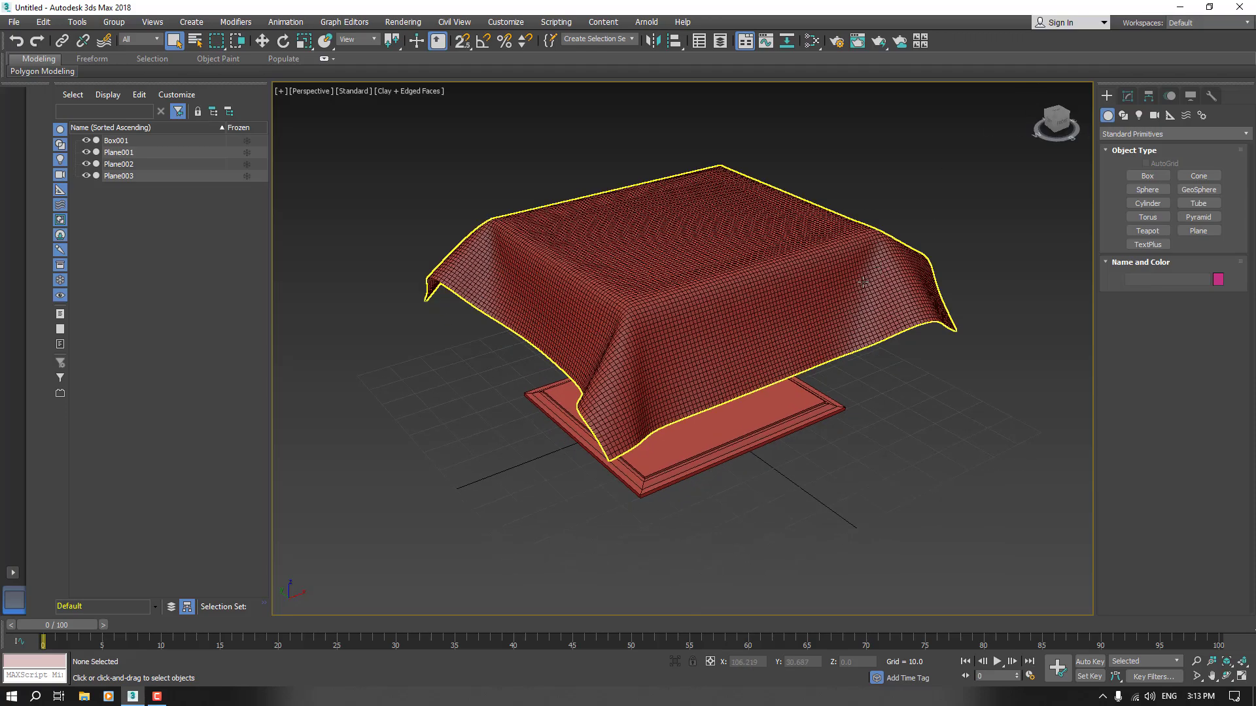
# - Frame the whole table and cloth in the viewport, clear the selection and turn off edged faces
pyautogui.scroll(-3, 672, 471)
pyautogui.moveTo(366, 535); pyautogui.dragTo(367, 533)
pyautogui.press('z')
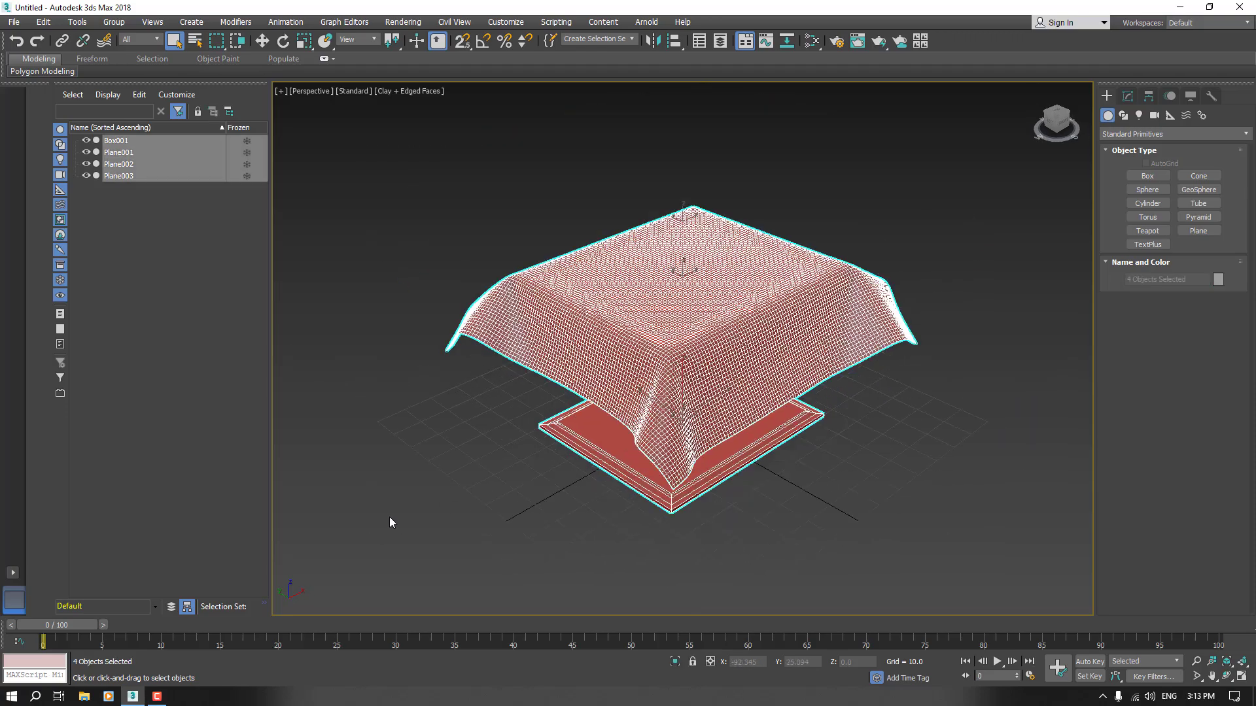
pyautogui.click(402, 498)
pyautogui.press('F4')
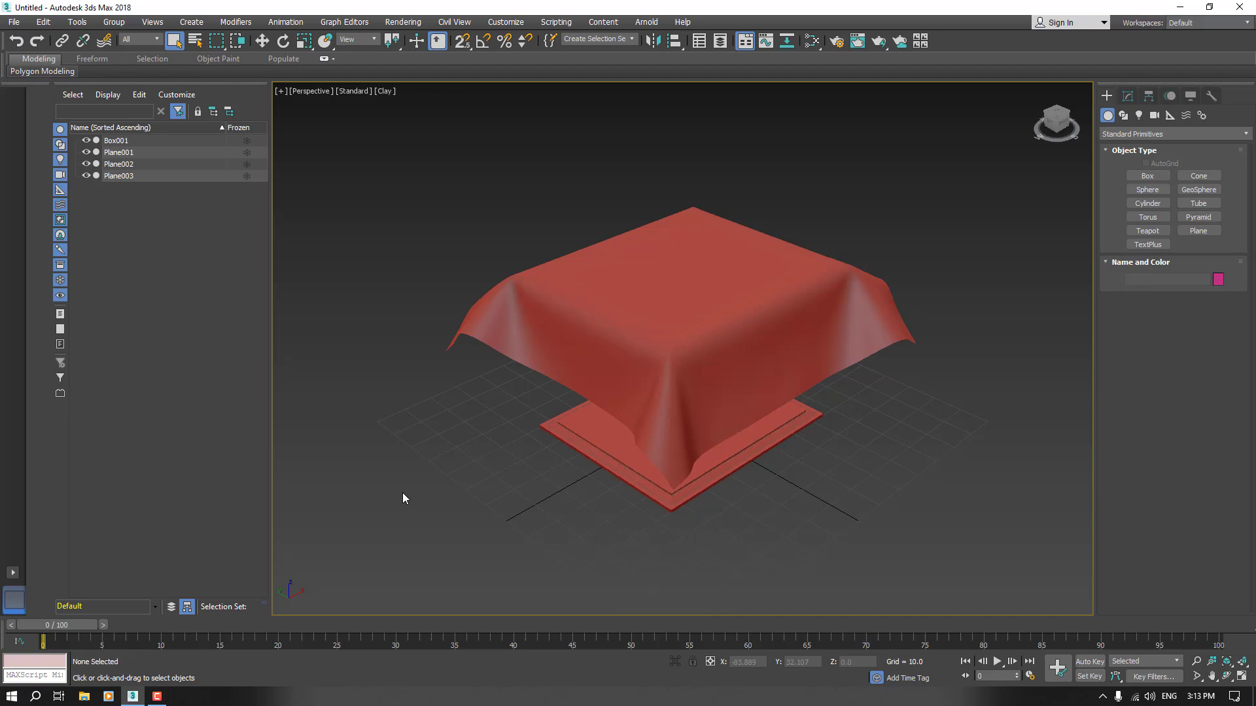